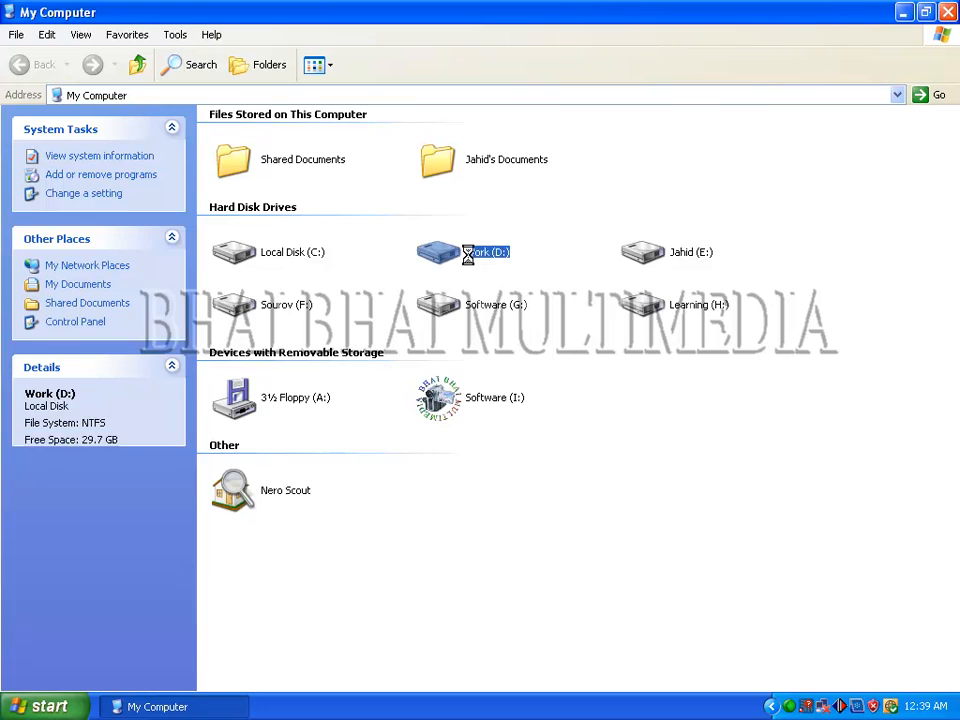
Look through the wedding pictures in the Bride and Bridegroom folders under D:\Marriage\Alone, and close the folder window.
scroll(474, 607, down, 5)
scroll(467, 594, up, 5)
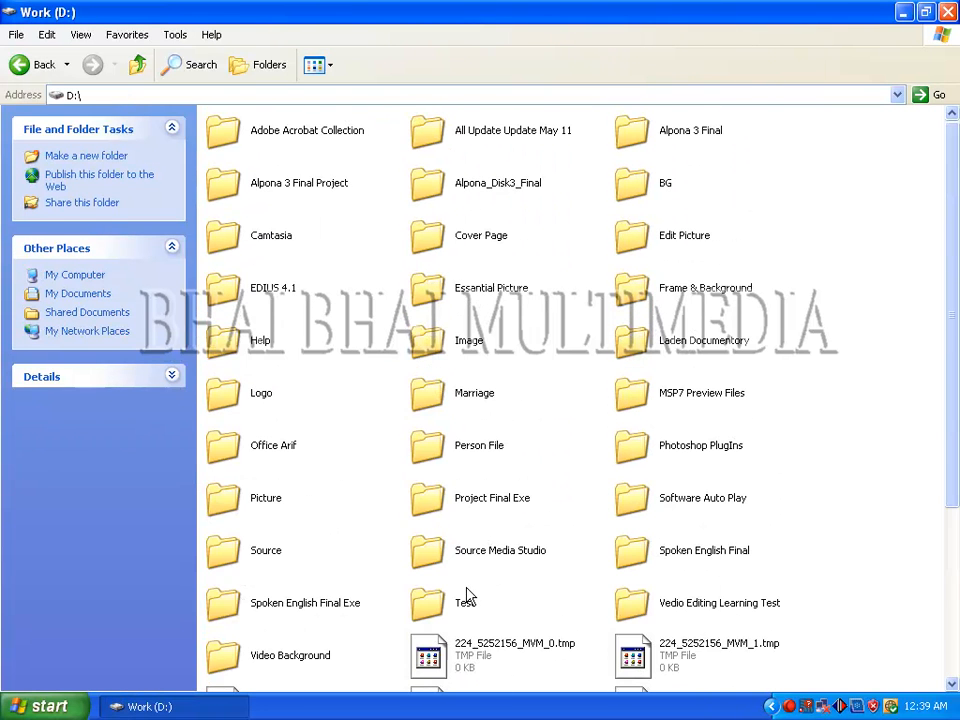
double_click(460, 398)
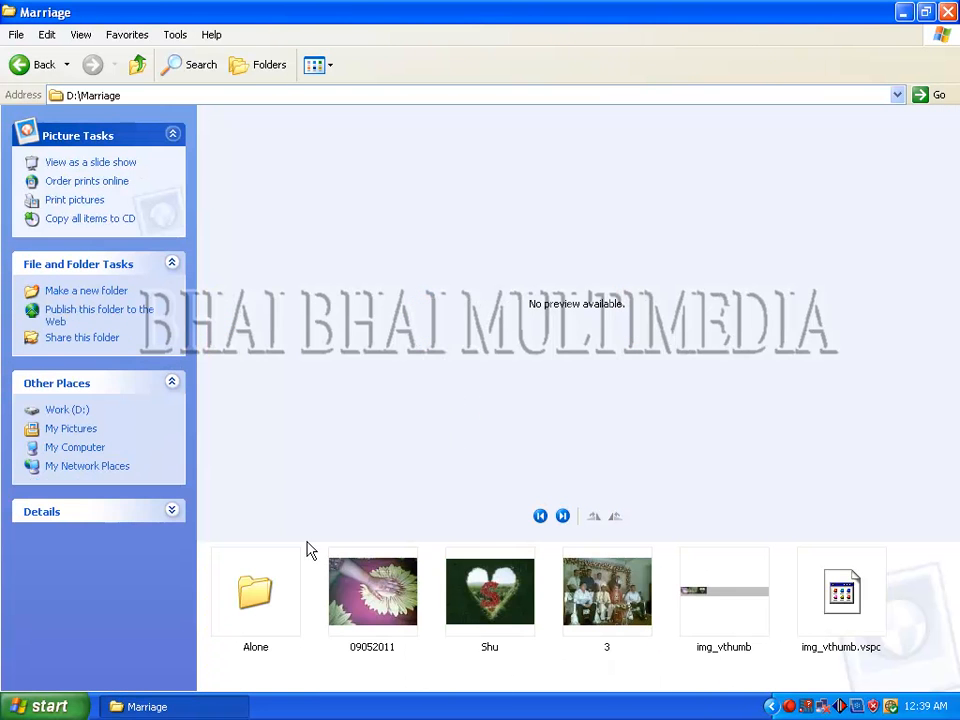
double_click(255, 585)
double_click(246, 125)
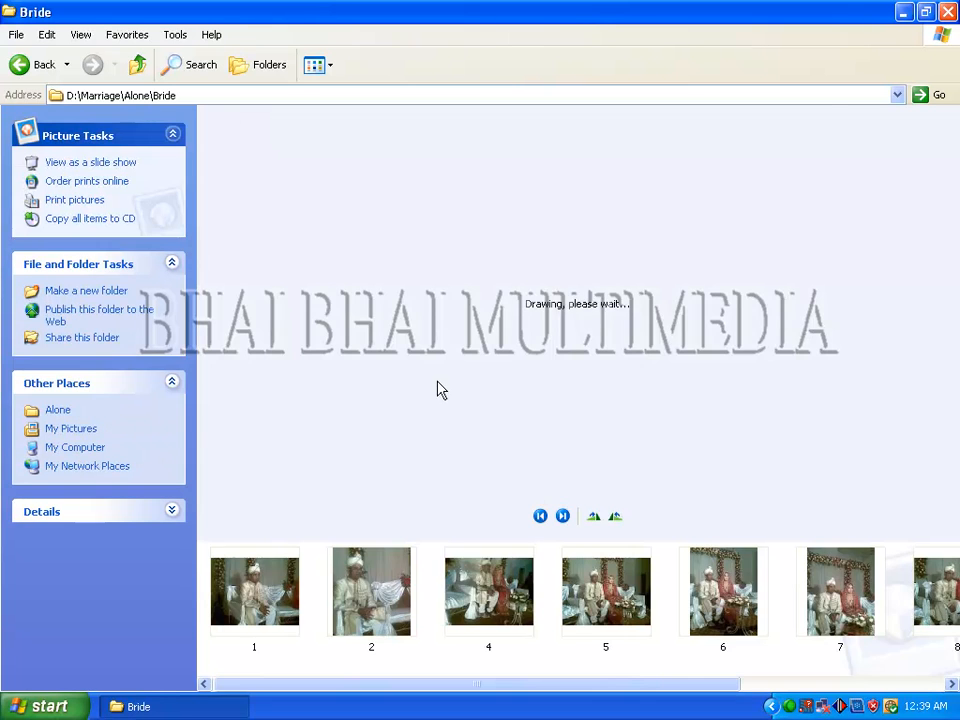
key(BackSpace)
double_click(440, 132)
click(137, 66)
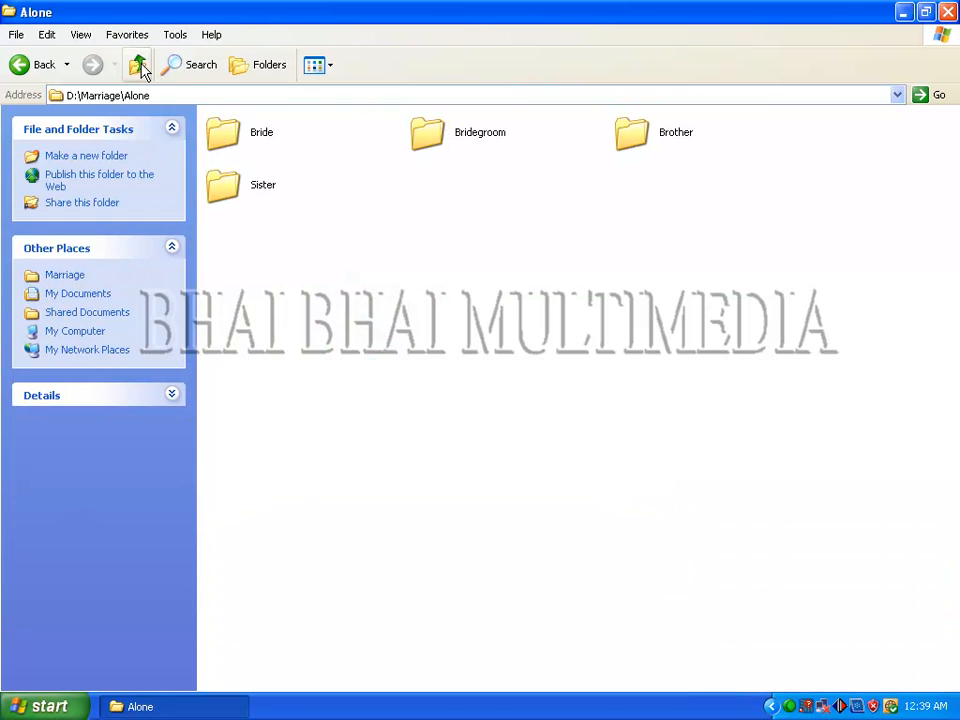
click(137, 66)
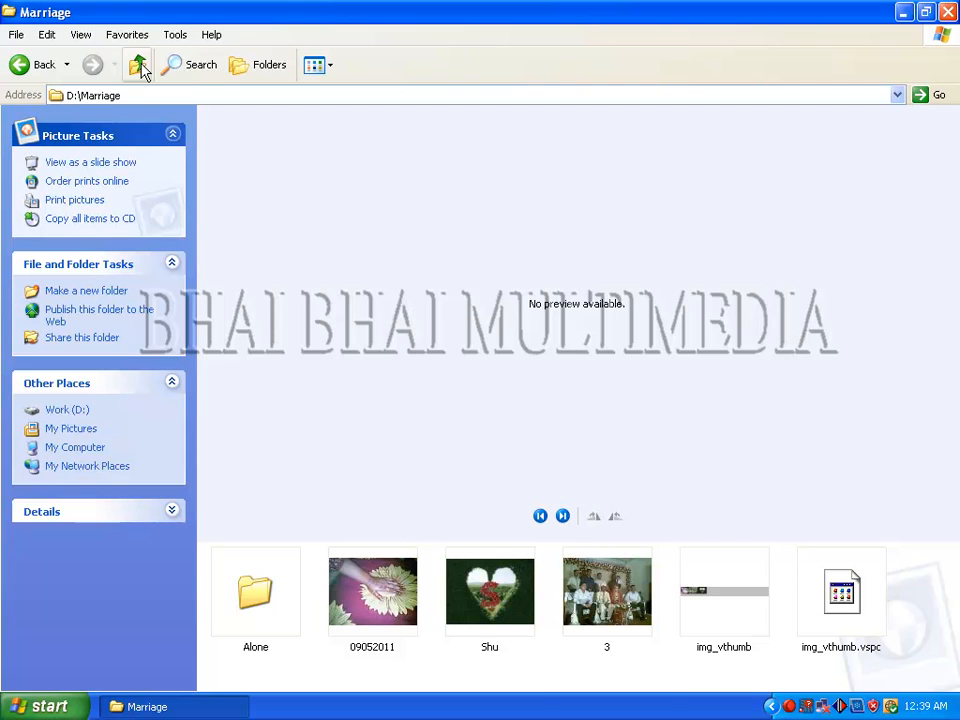
key(alt+F4)
Refresh the desktop and launch TitleDeko from the installed programs.
right_click(450, 232)
click(487, 258)
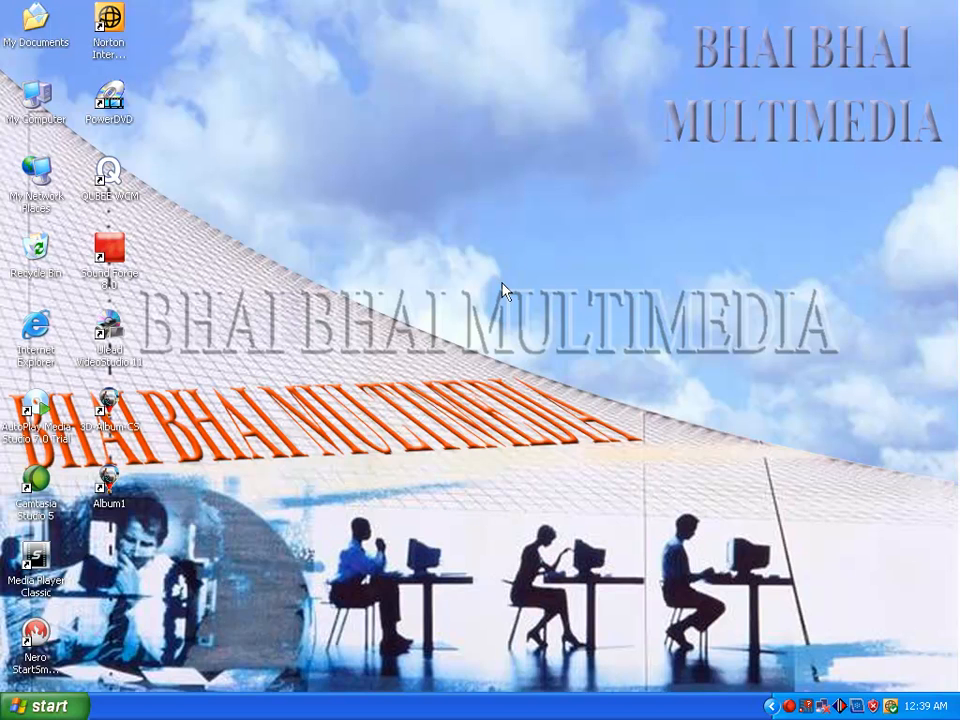
click(42, 706)
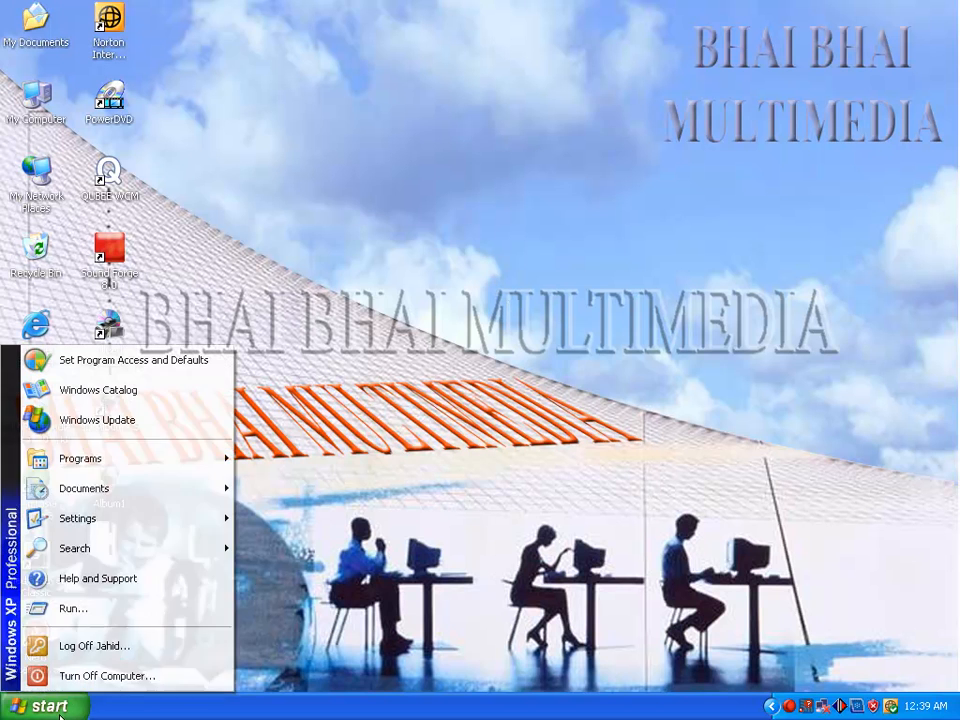
mouse_move(107, 472)
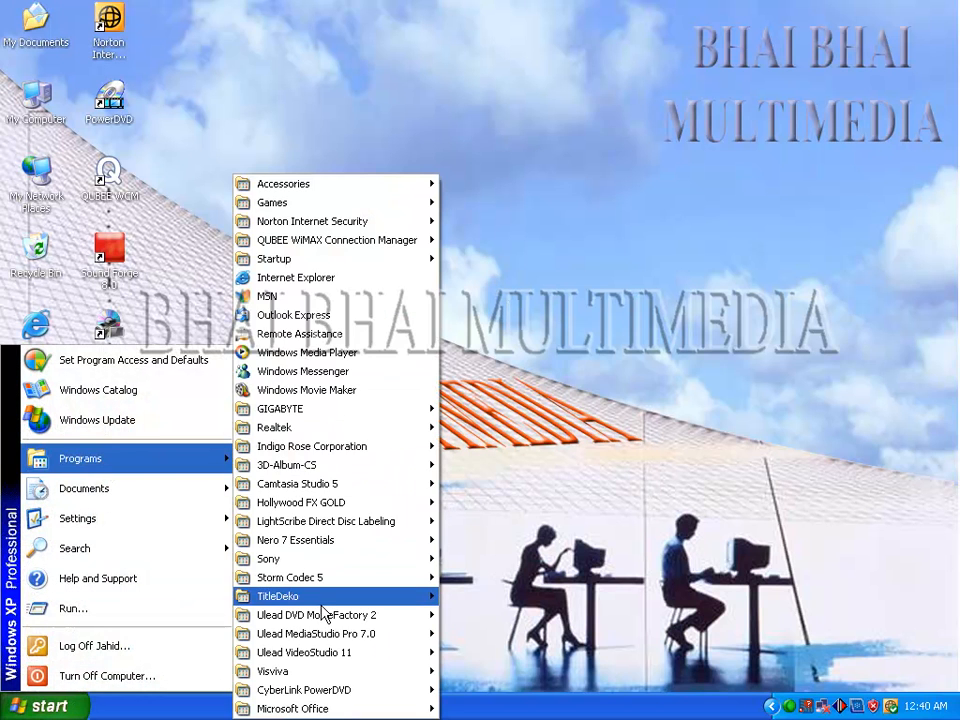
mouse_move(403, 599)
click(480, 615)
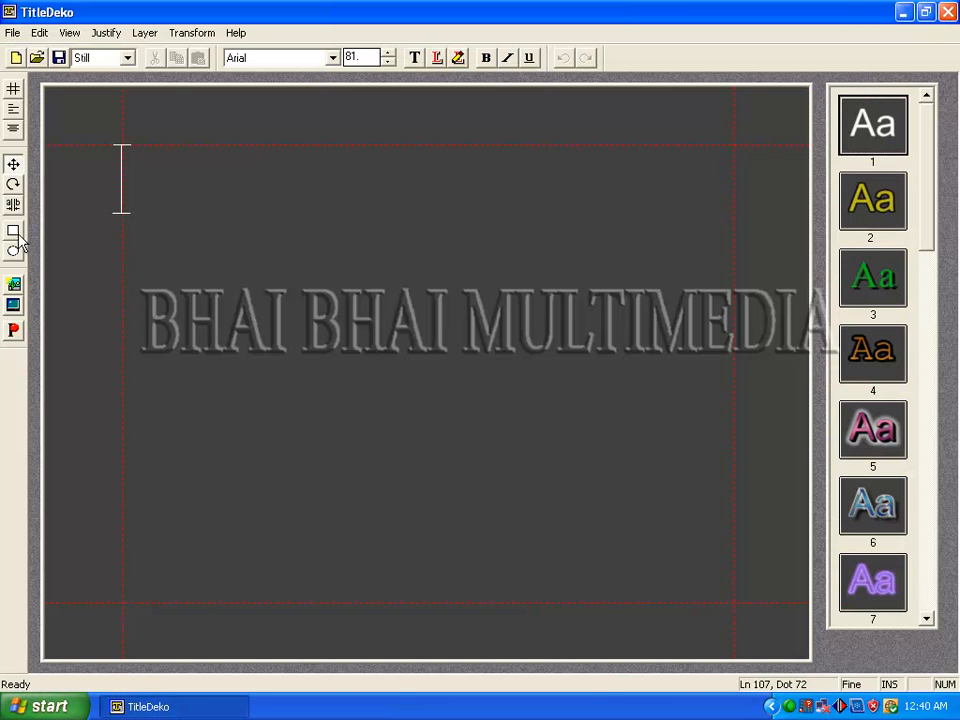
Draw a rectangle in the upper middle of the title canvas and apply style 8 to it.
click(14, 233)
drag(431, 373, 431, 279)
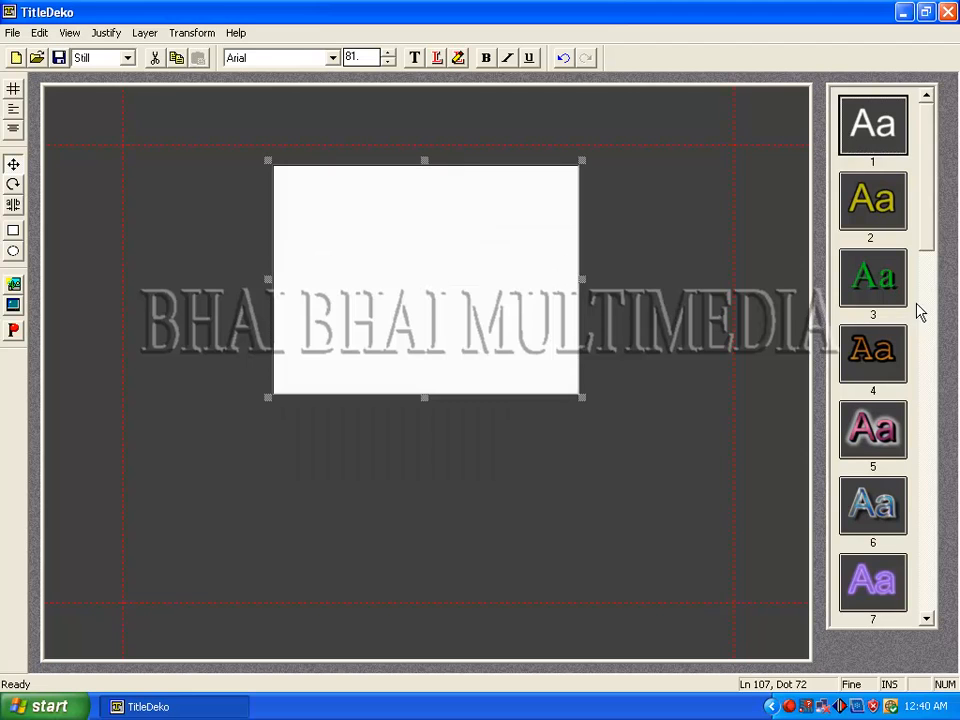
drag(930, 233, 925, 290)
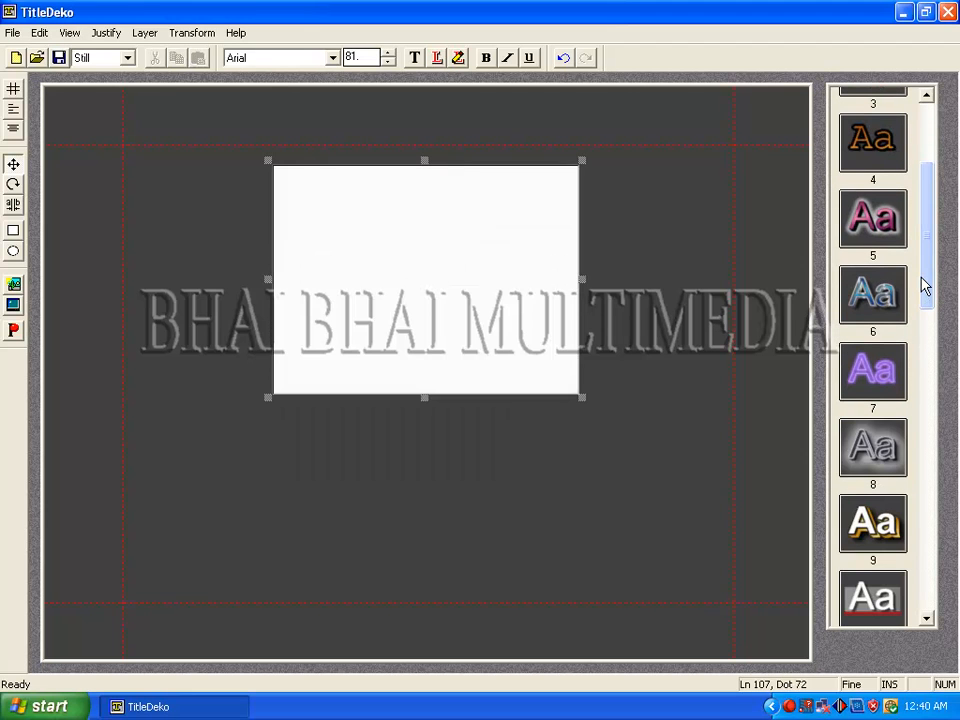
click(873, 447)
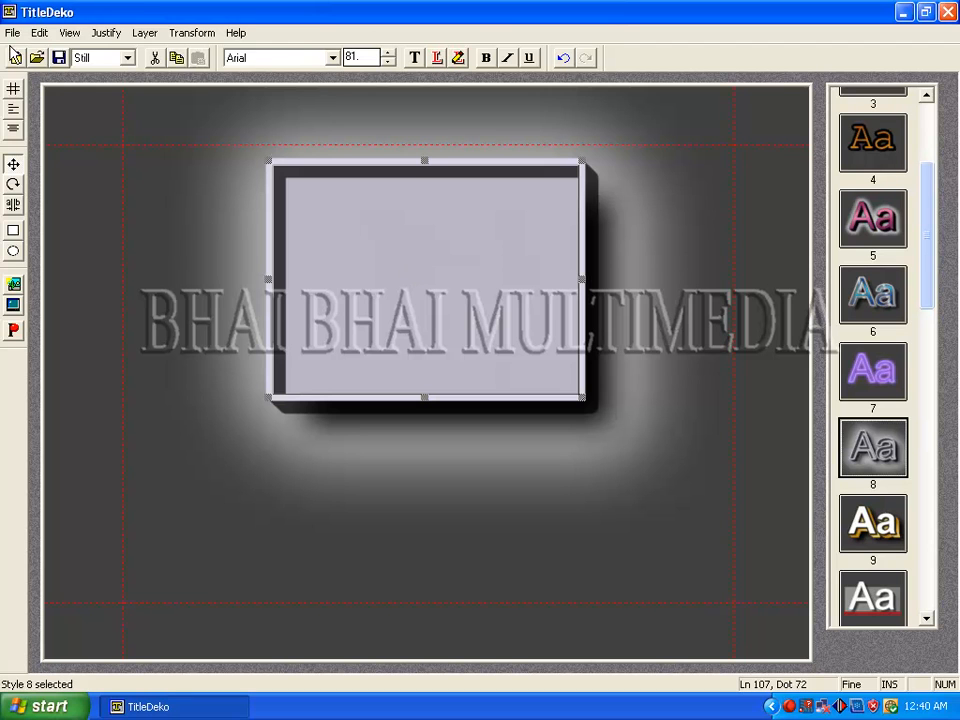
Insert the first picture from the D:\Marriage\Alone\Bride folder into the title.
click(12, 32)
click(56, 219)
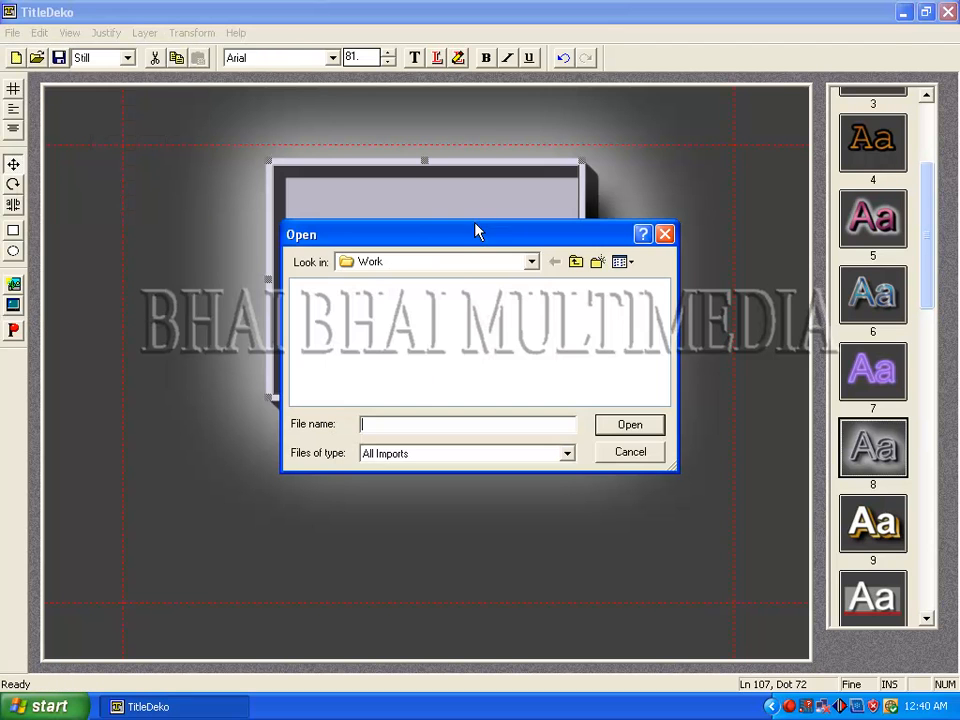
click(575, 261)
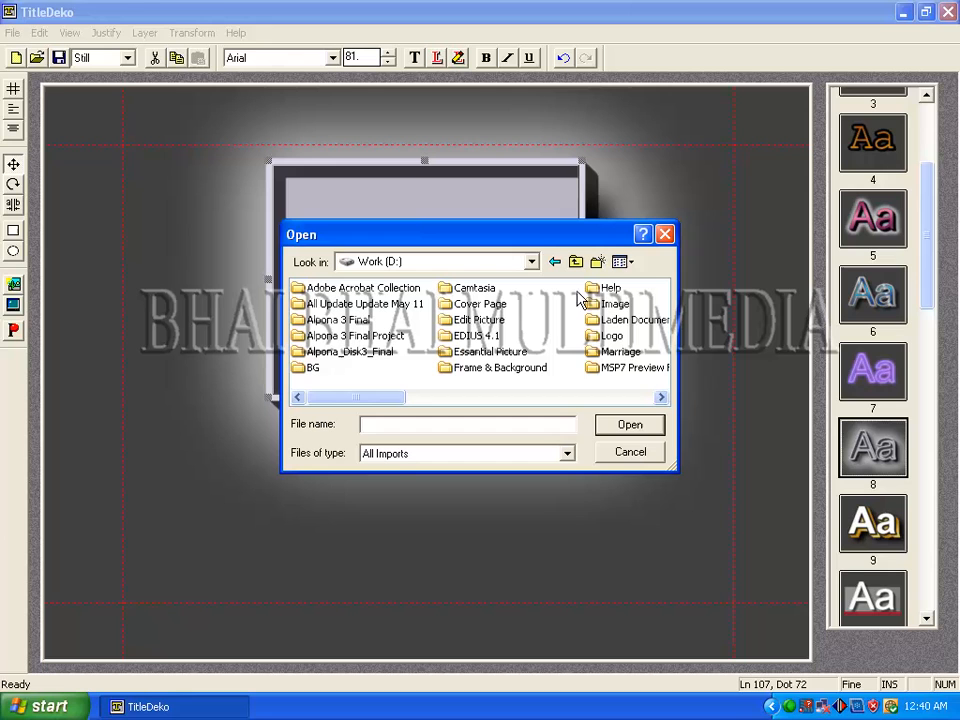
double_click(597, 356)
double_click(318, 288)
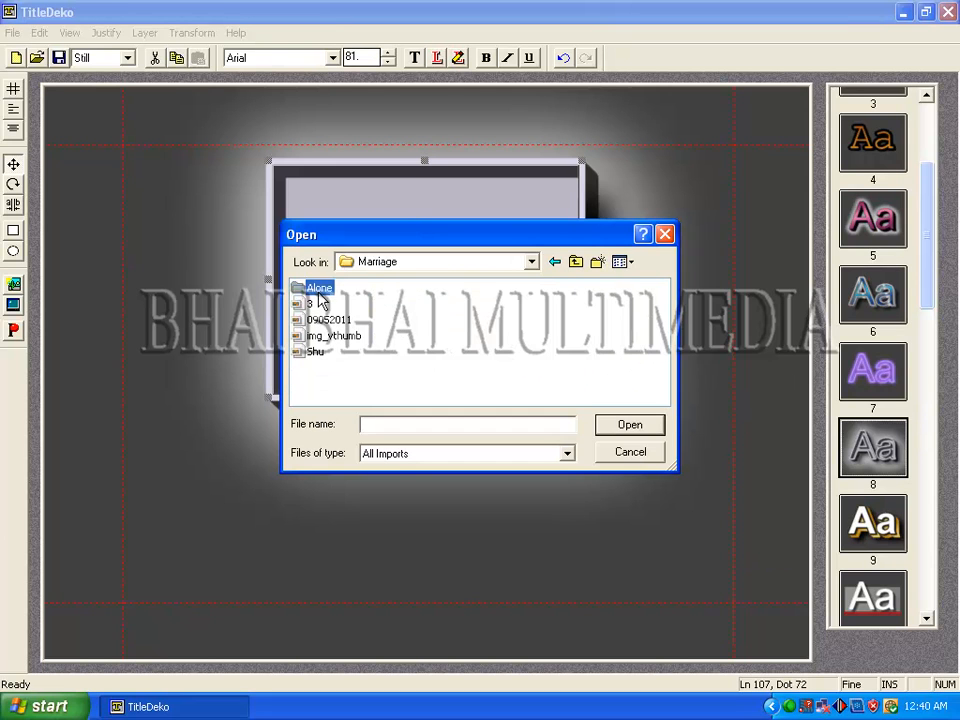
double_click(318, 290)
click(305, 289)
click(624, 424)
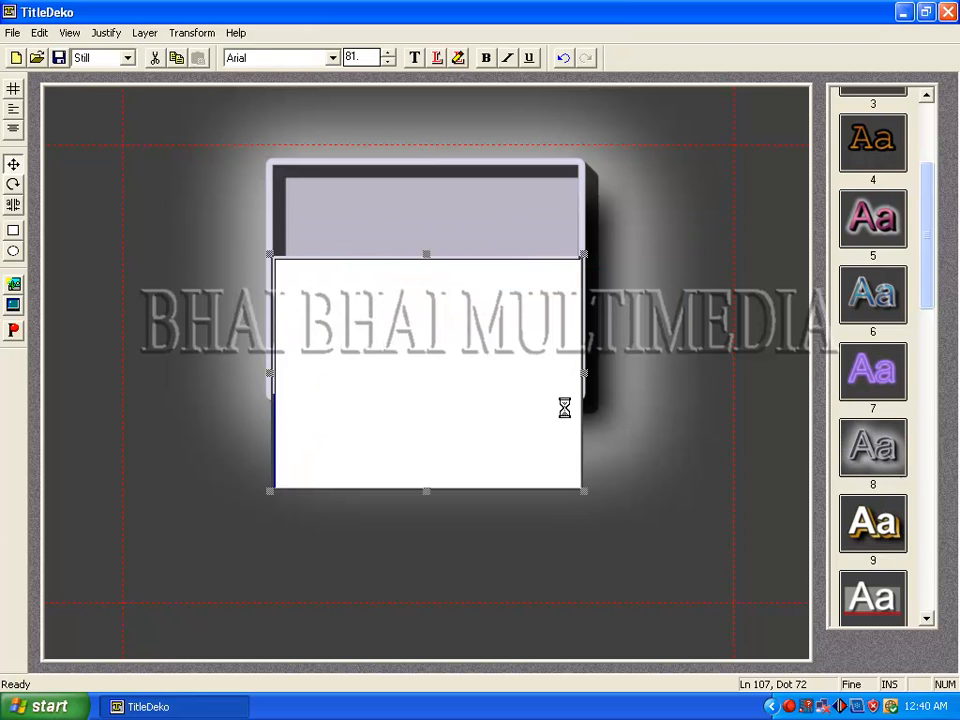
Move the inserted picture onto the styled rectangle and resize it to fit inside the frame.
drag(491, 307, 447, 273)
drag(584, 286, 572, 288)
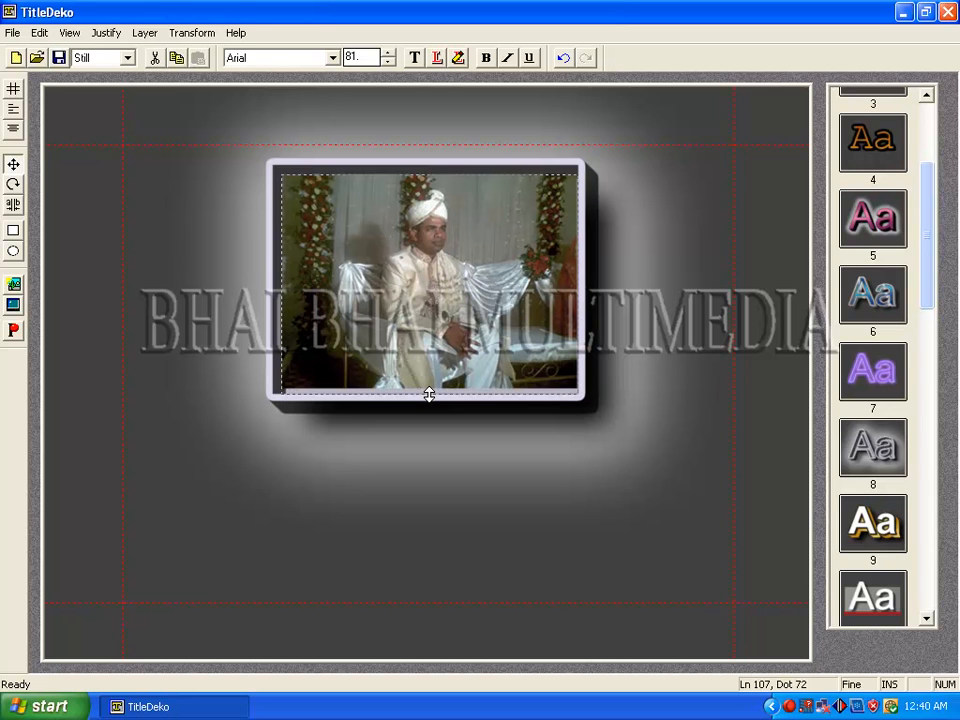
drag(429, 393, 430, 395)
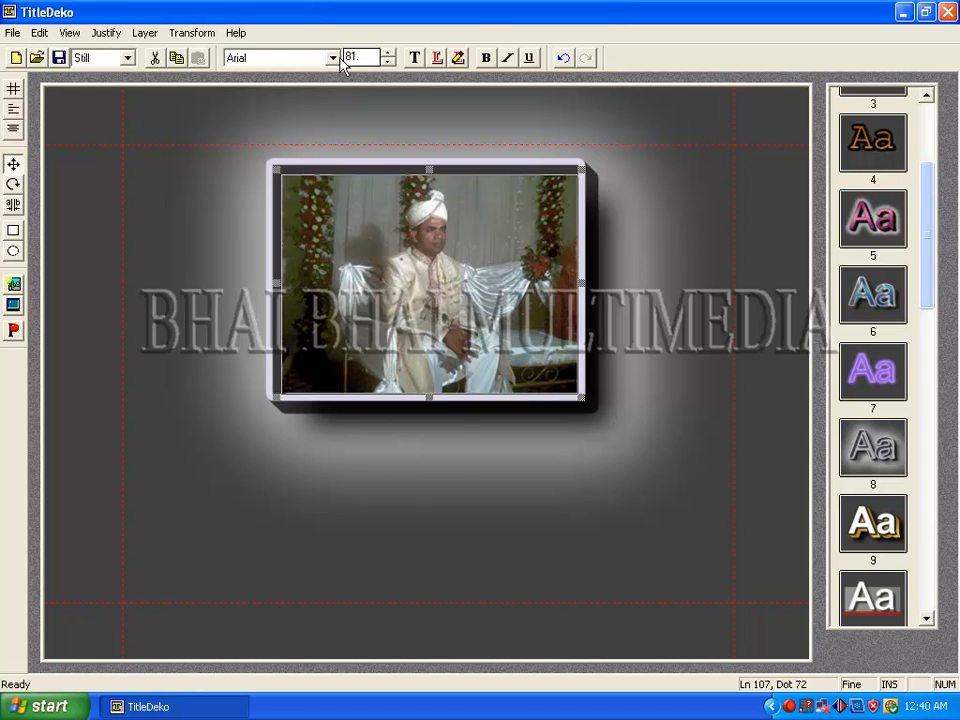
Add the Bengali caption "বর" in the SutonnyMJ font below the framed picture.
click(358, 145)
text(hevi)
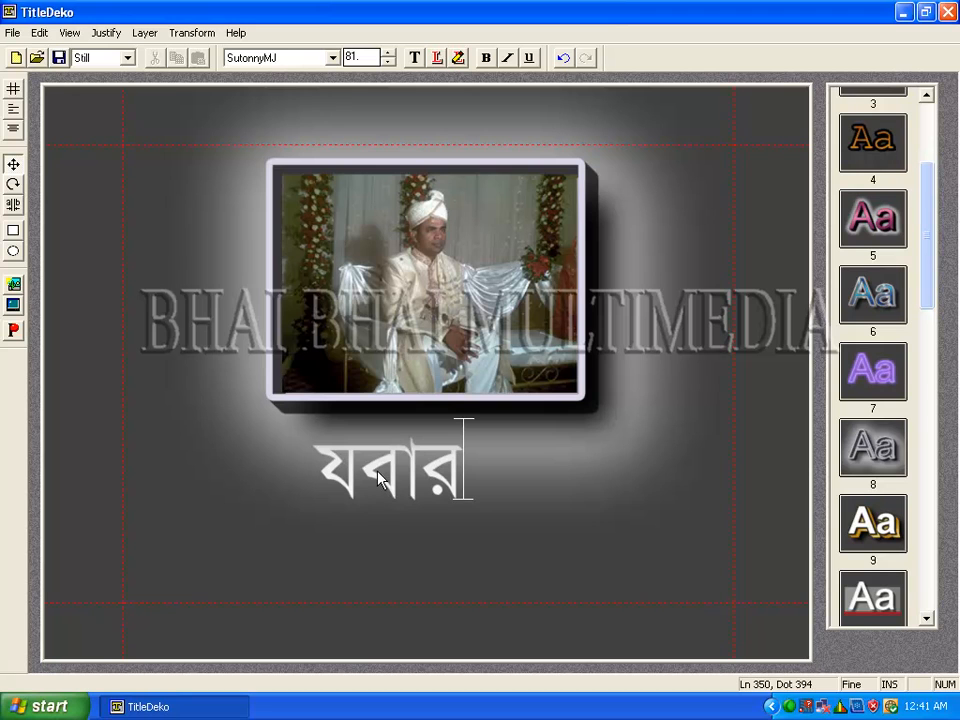
click(421, 524)
key(BackSpace)
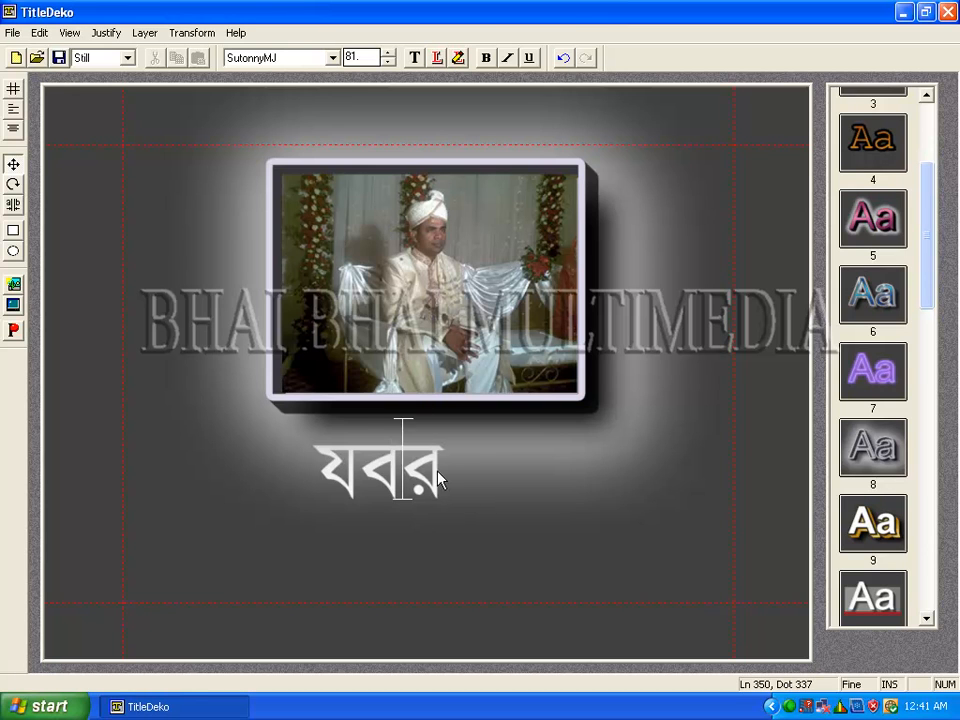
click(367, 473)
key(BackSpace)
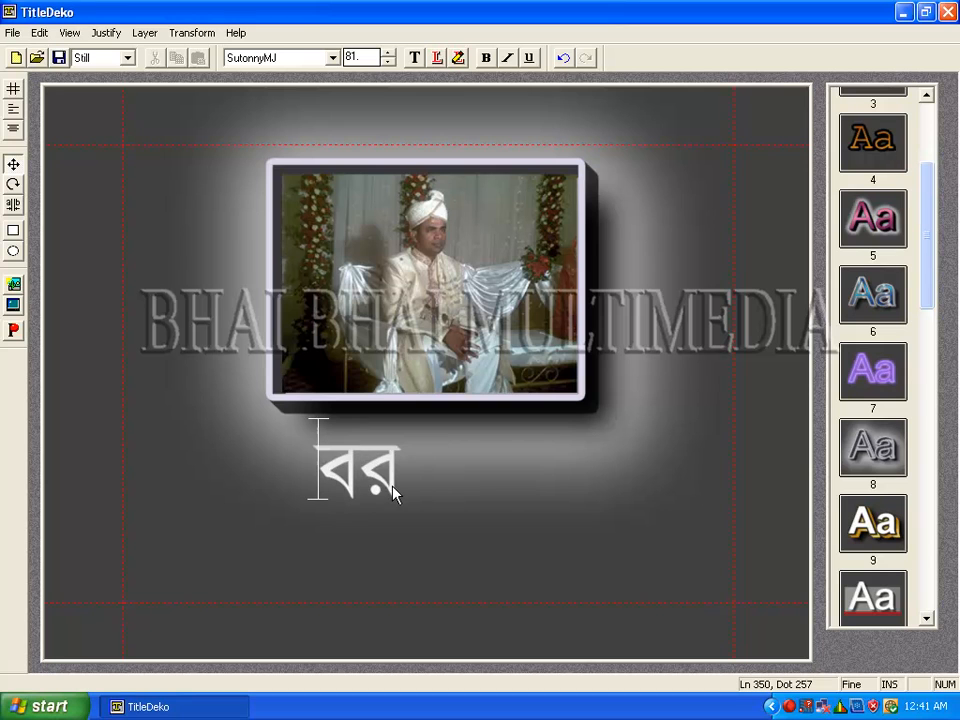
Set the caption's font size to 50 and centre it beneath the framed picture.
drag(328, 472, 414, 462)
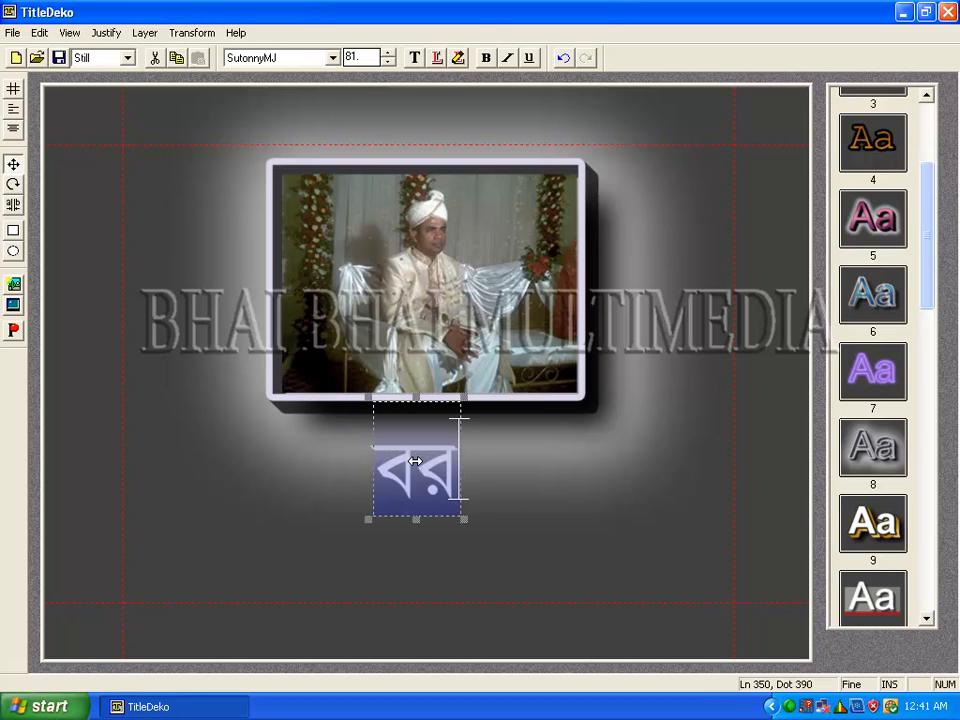
text(50)
drag(398, 475, 422, 450)
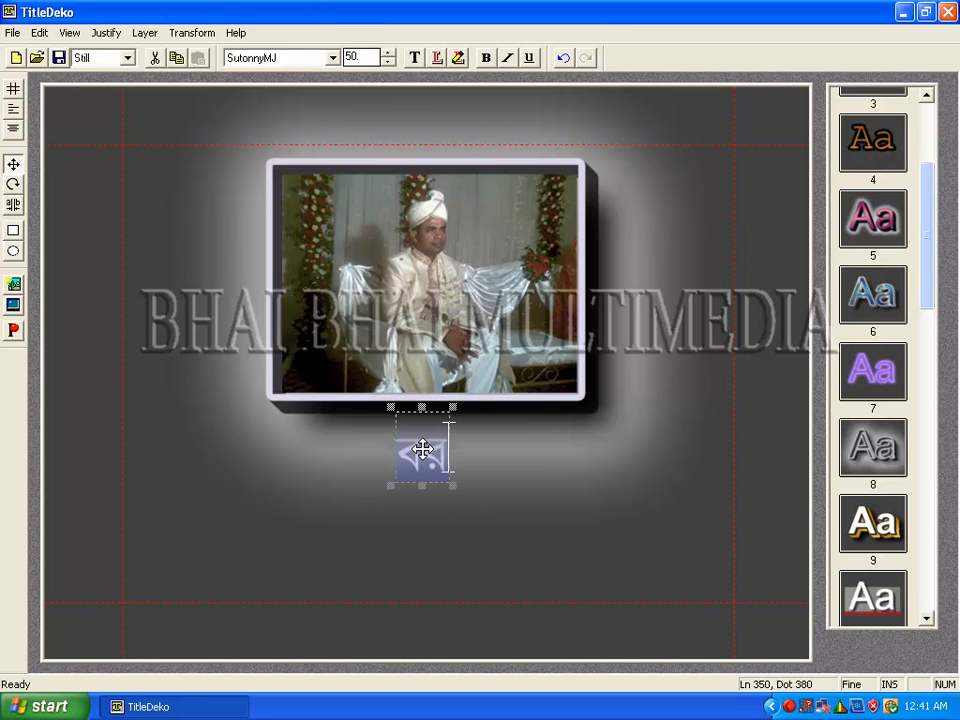
Apply look 06-4 from the Look Browser to the caption.
click(437, 57)
click(515, 402)
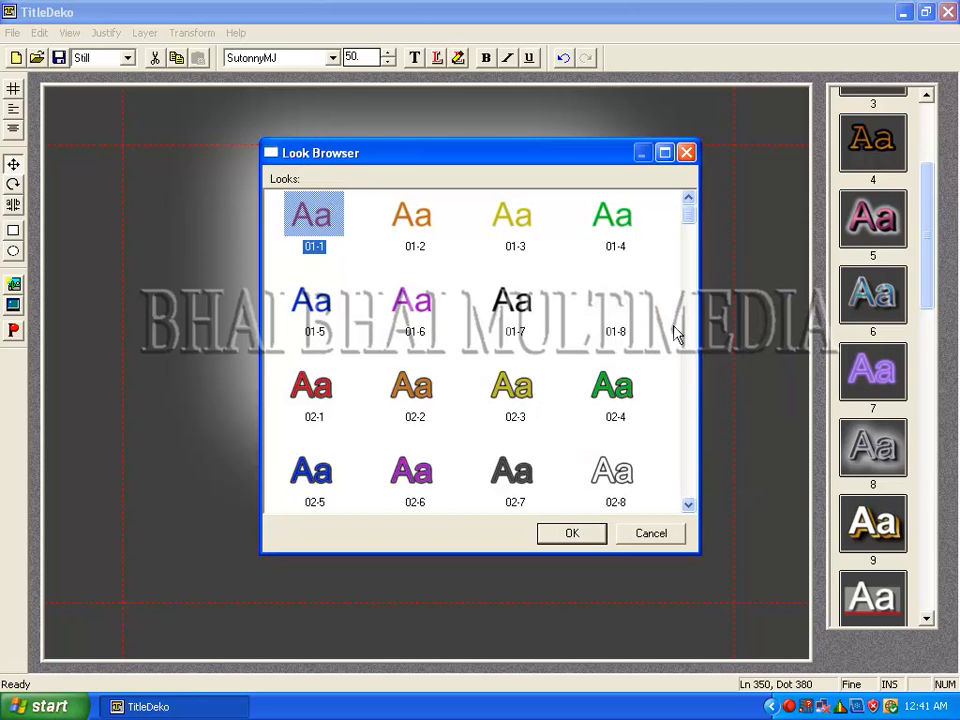
scroll(688, 245, down, 3)
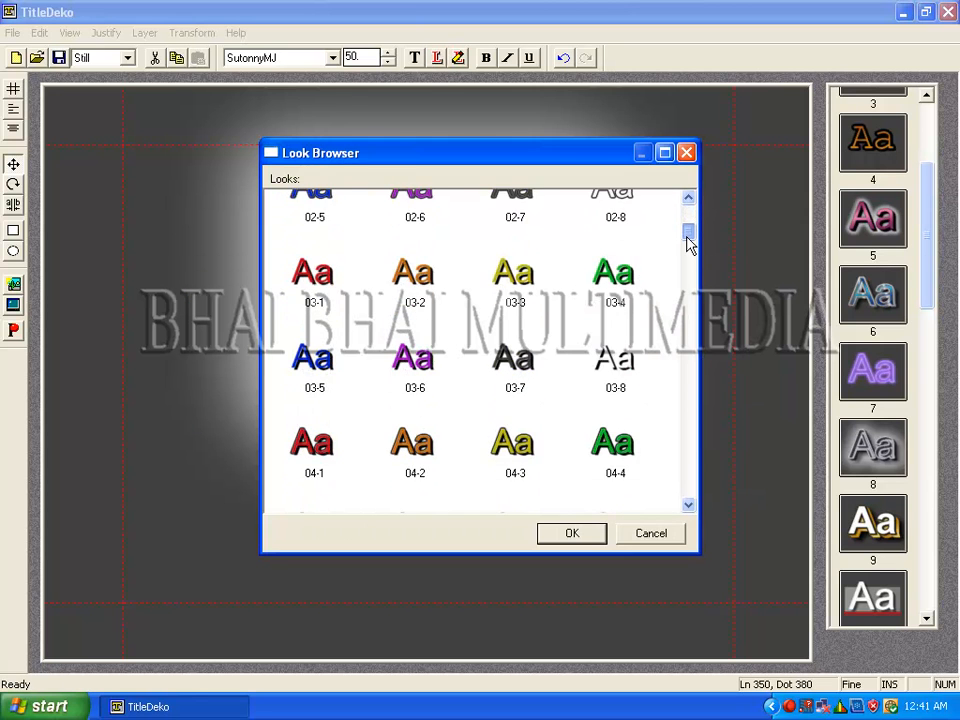
scroll(688, 245, down, 5)
click(607, 340)
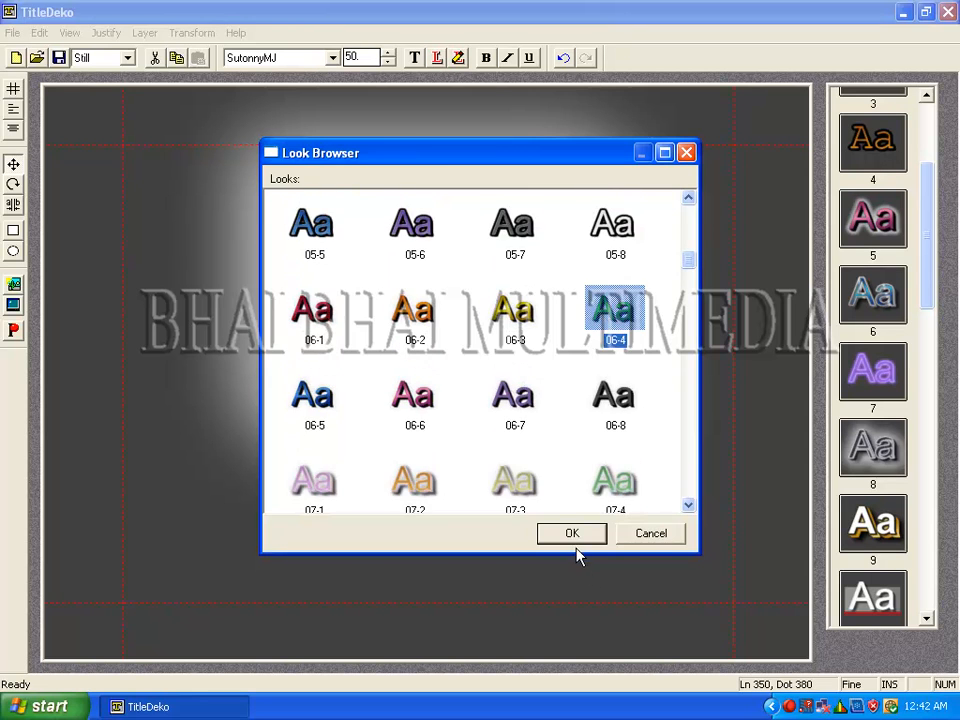
click(576, 537)
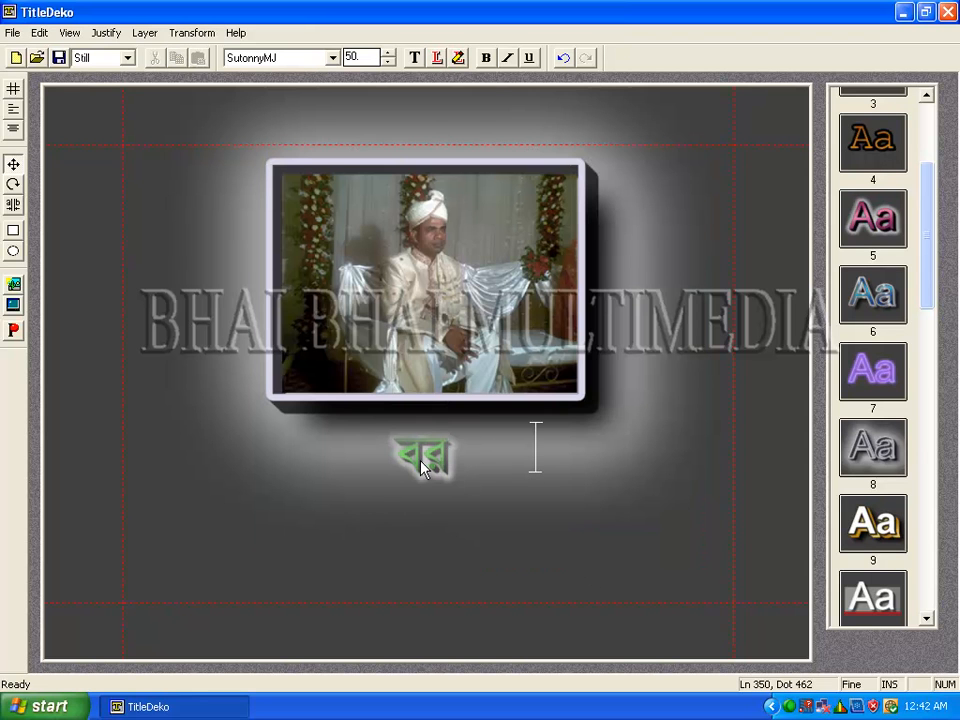
Save the title as a Targa (*.tga) file named Bride in the D:\Work folder.
click(12, 32)
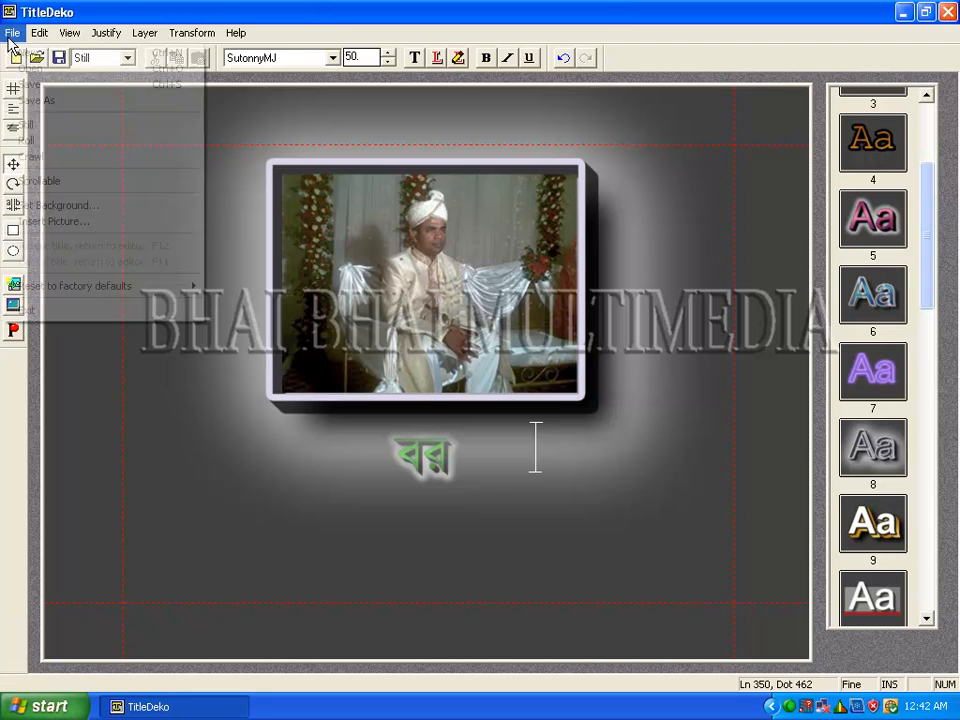
click(41, 87)
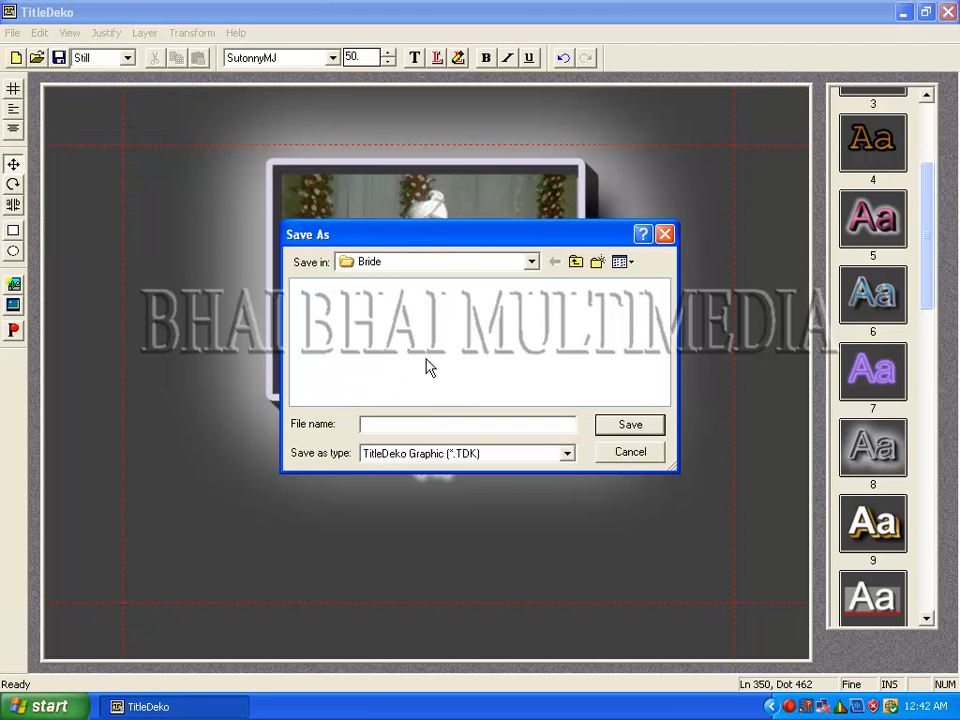
click(424, 461)
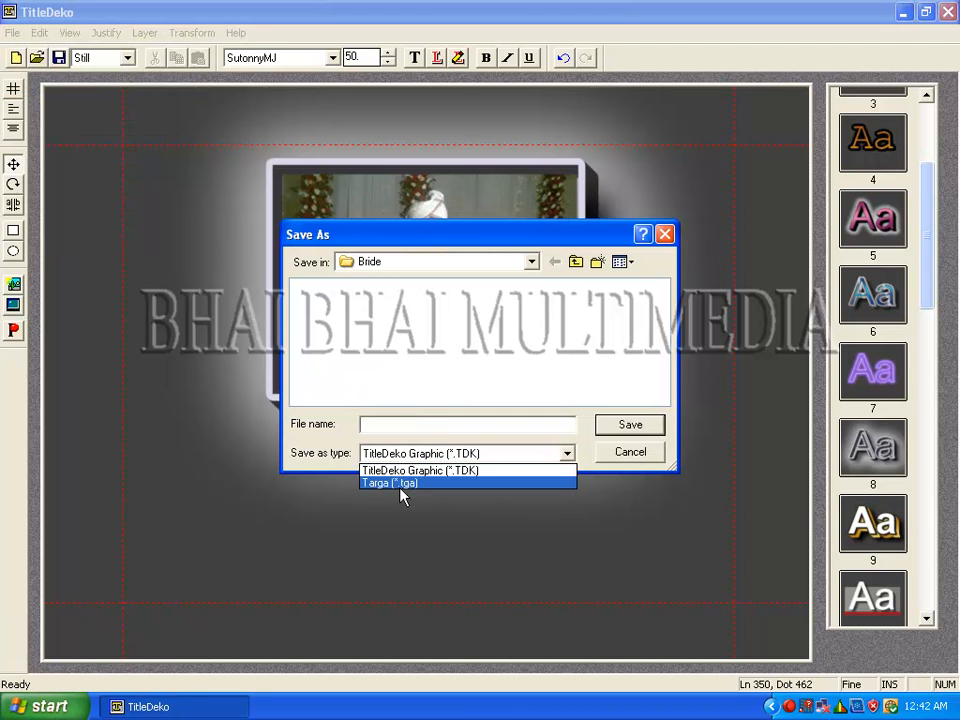
click(401, 484)
click(430, 426)
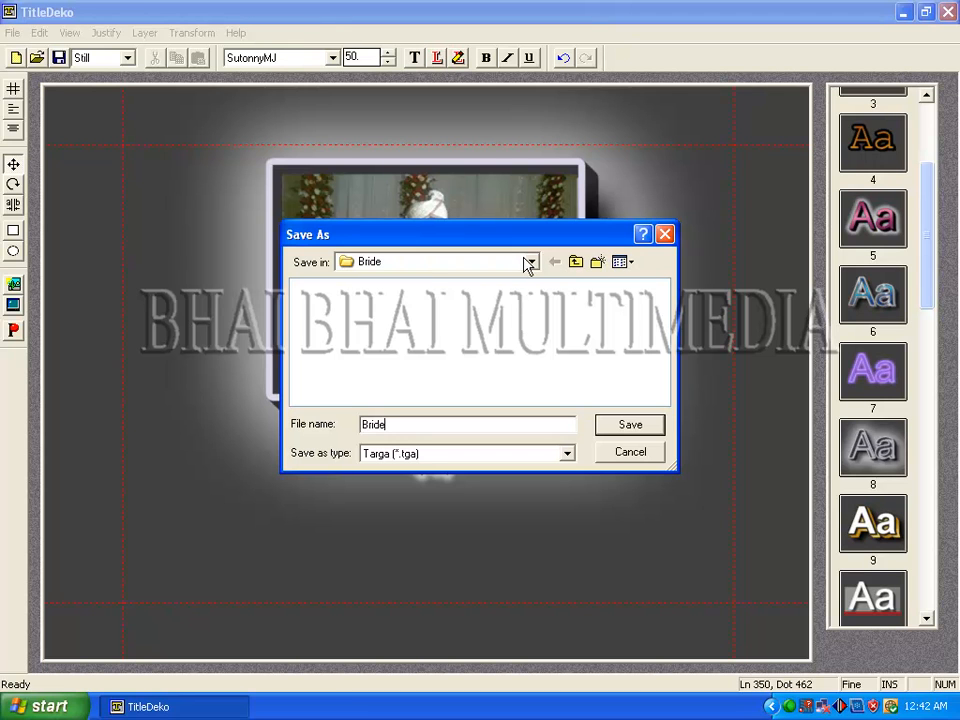
click(576, 262)
click(576, 262)
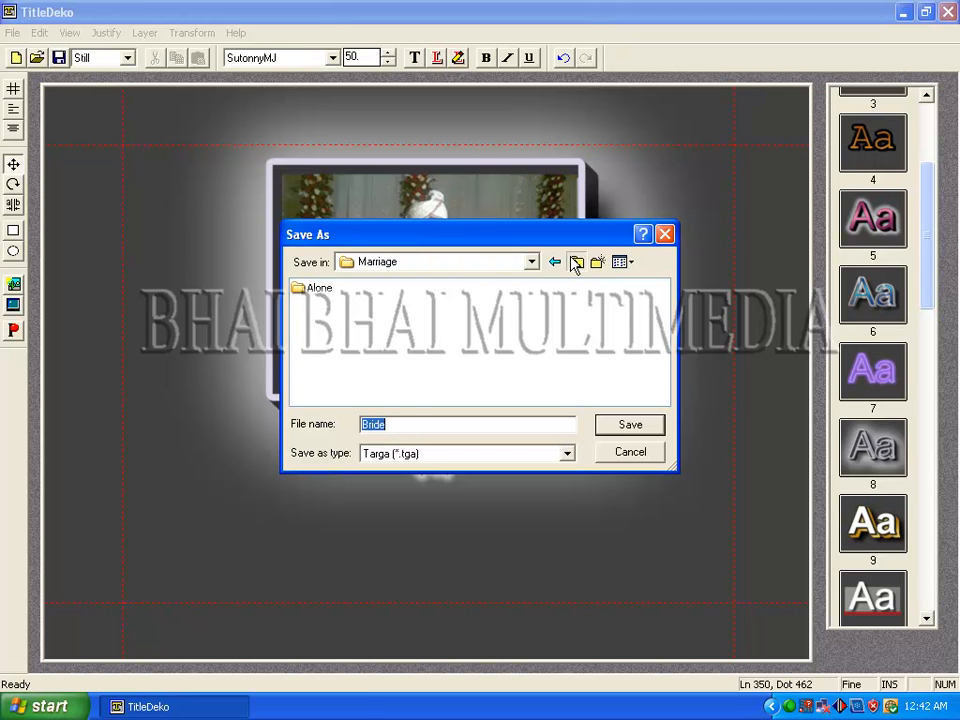
click(576, 262)
drag(423, 405, 606, 400)
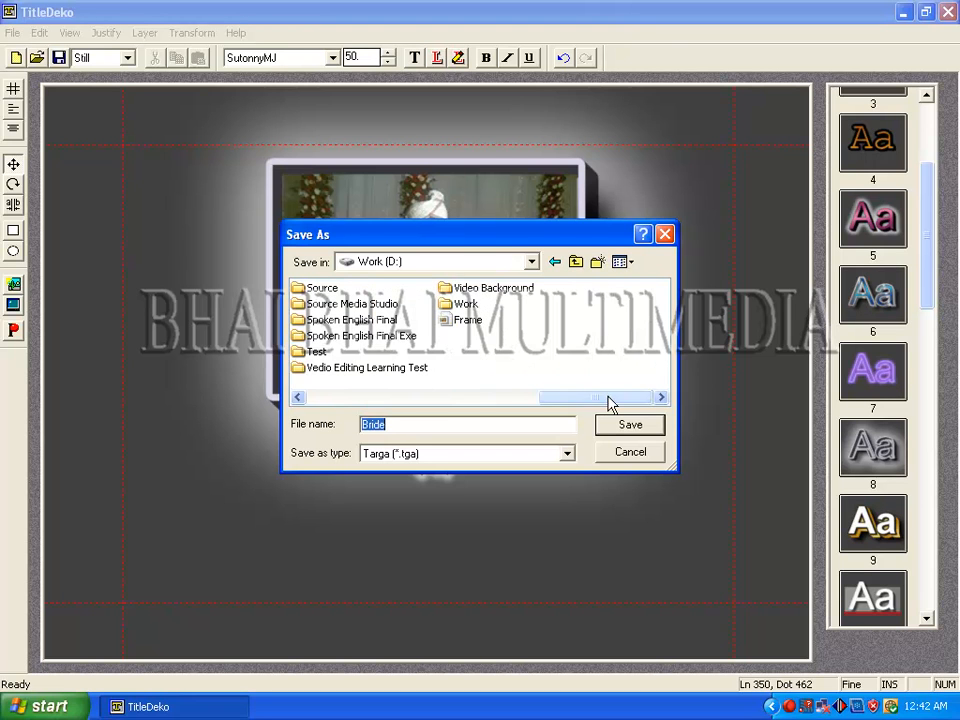
double_click(465, 303)
click(632, 425)
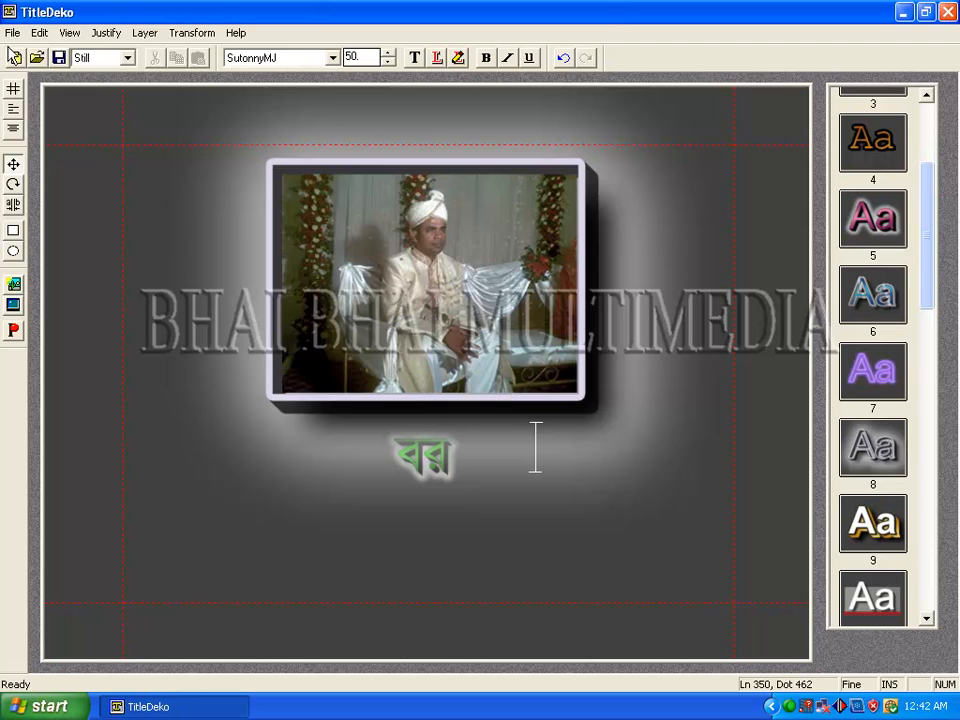
Start a new blank title without saving the changes to the current one.
click(12, 32)
click(28, 49)
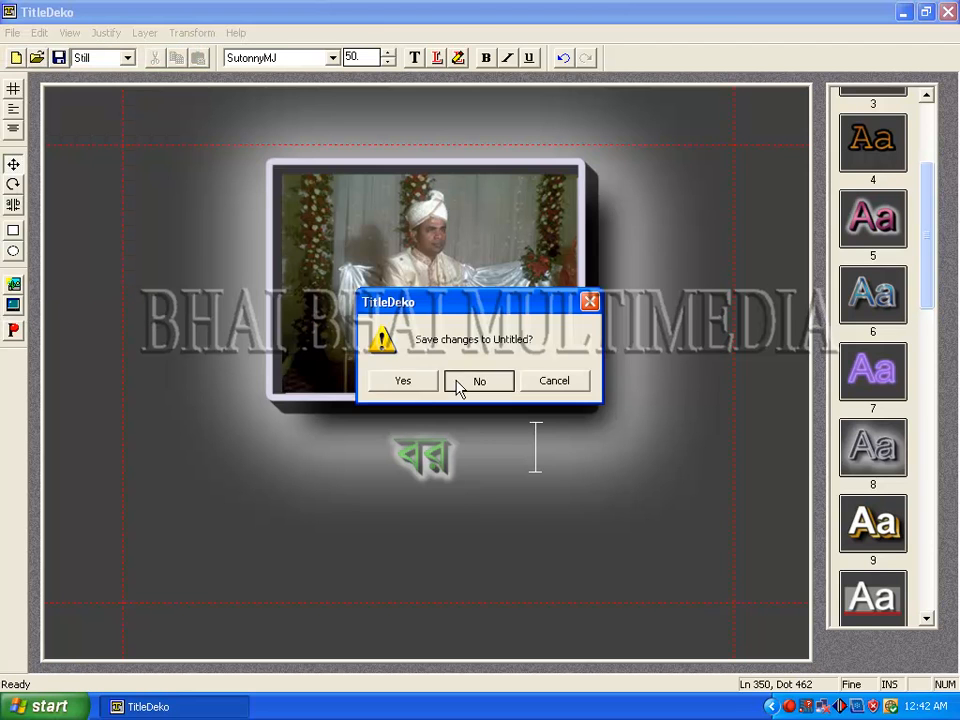
click(478, 381)
Add a rectangle in the upper middle of the title and apply style 9 to it.
click(14, 229)
drag(482, 403, 480, 277)
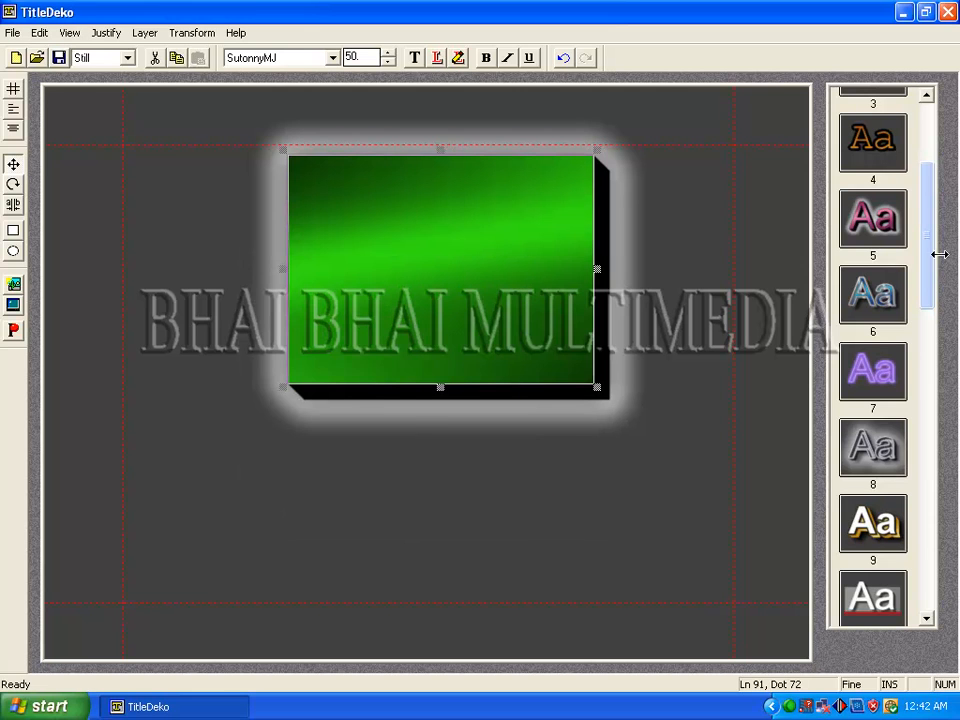
scroll(934, 272, down, 3)
click(872, 345)
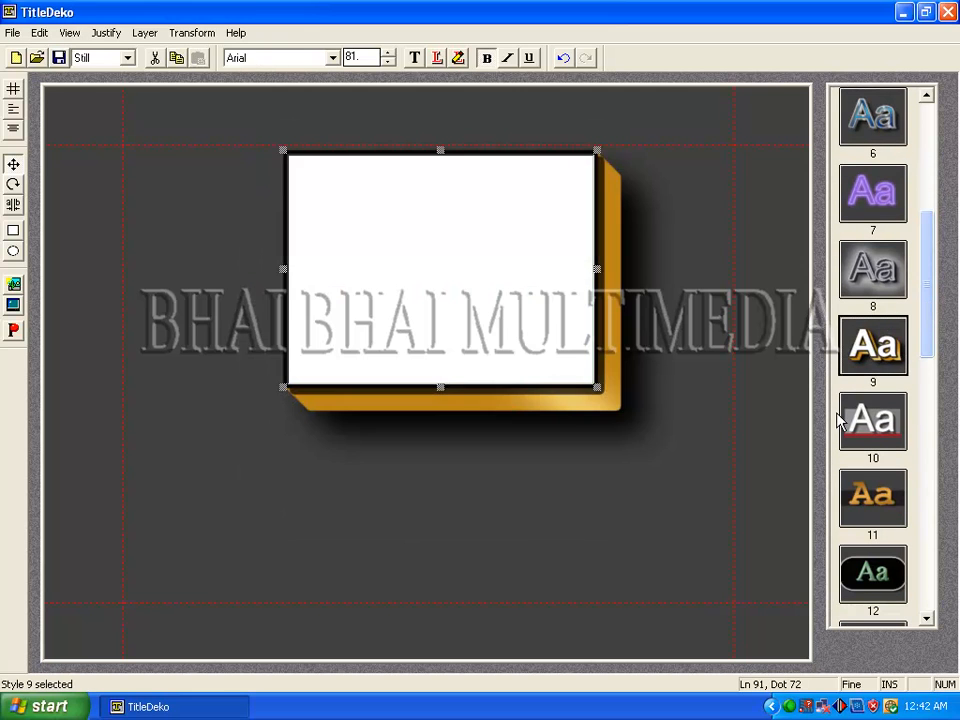
Insert picture 1 from the Bridegroom folder and position it over the white rectangle.
click(13, 32)
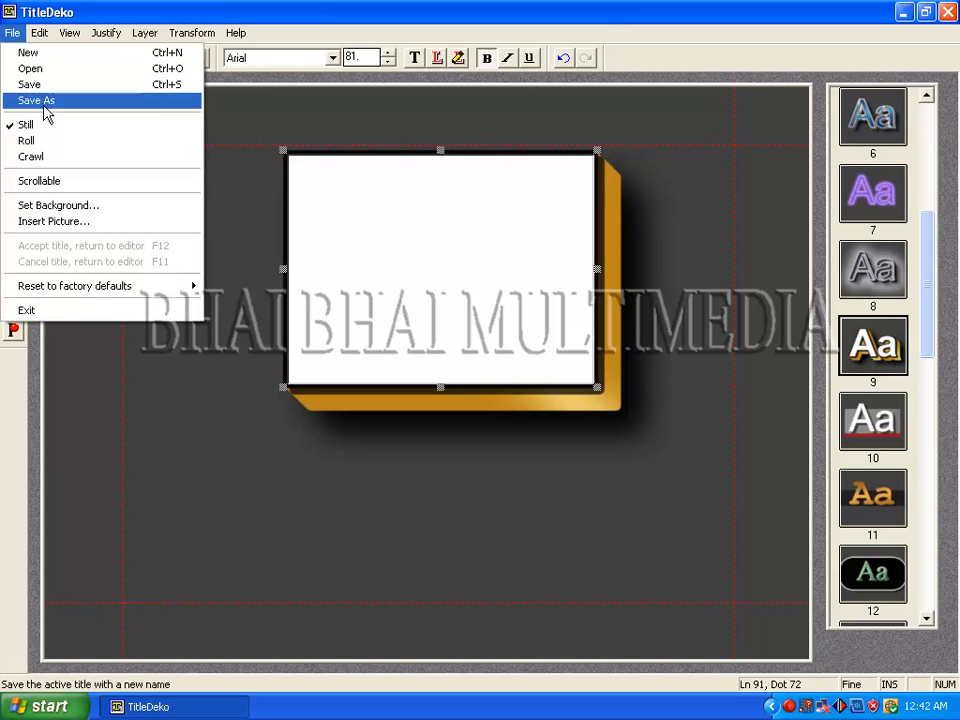
click(58, 221)
double_click(317, 287)
click(304, 286)
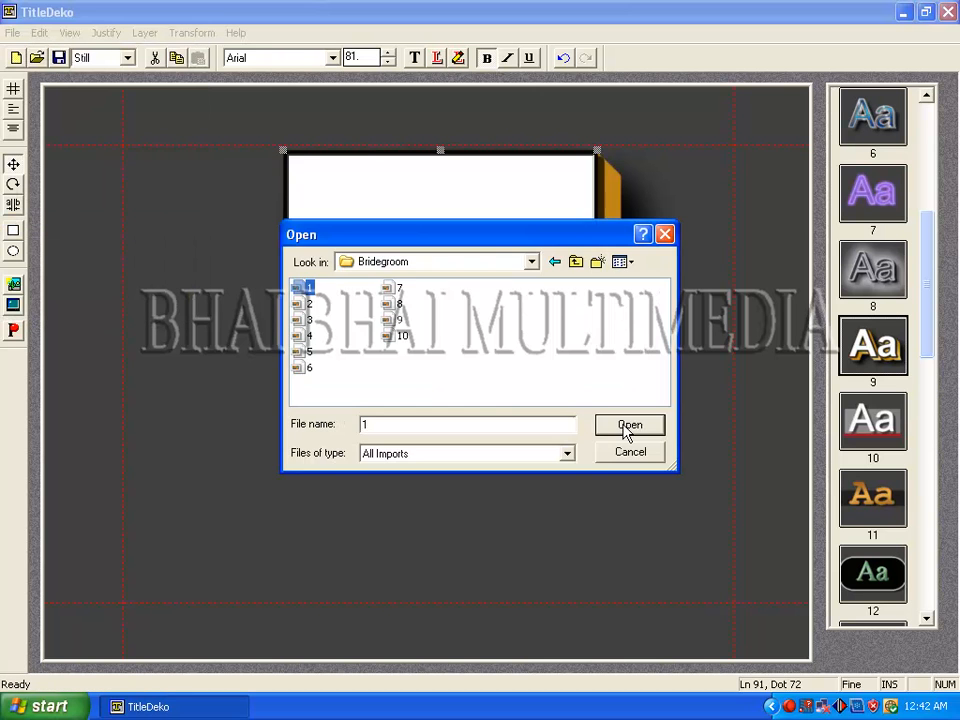
click(628, 424)
drag(446, 358, 458, 253)
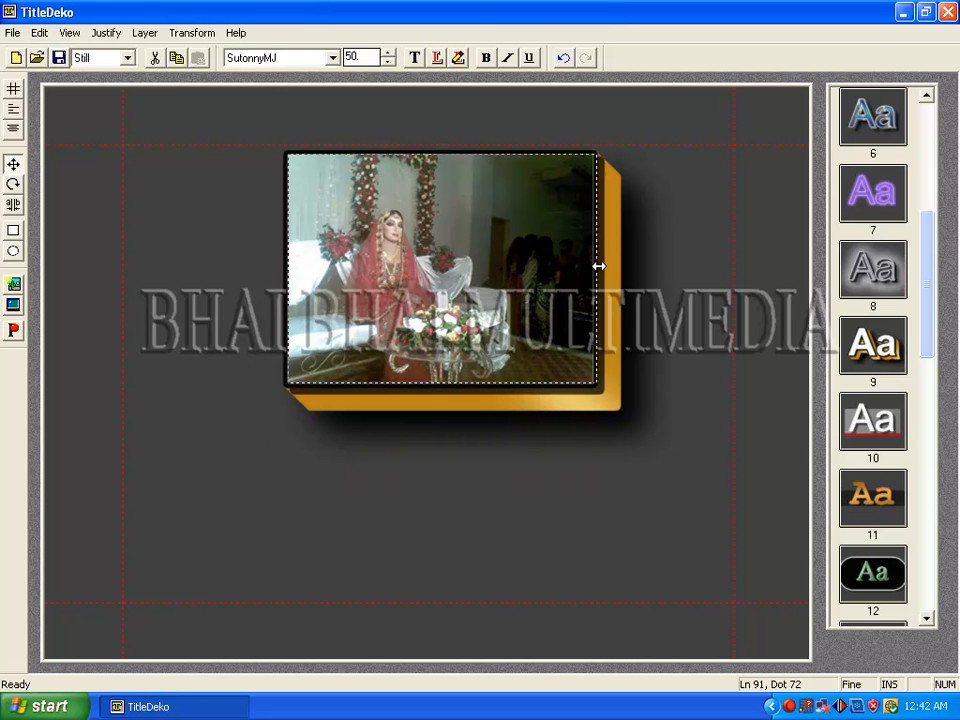
click(247, 258)
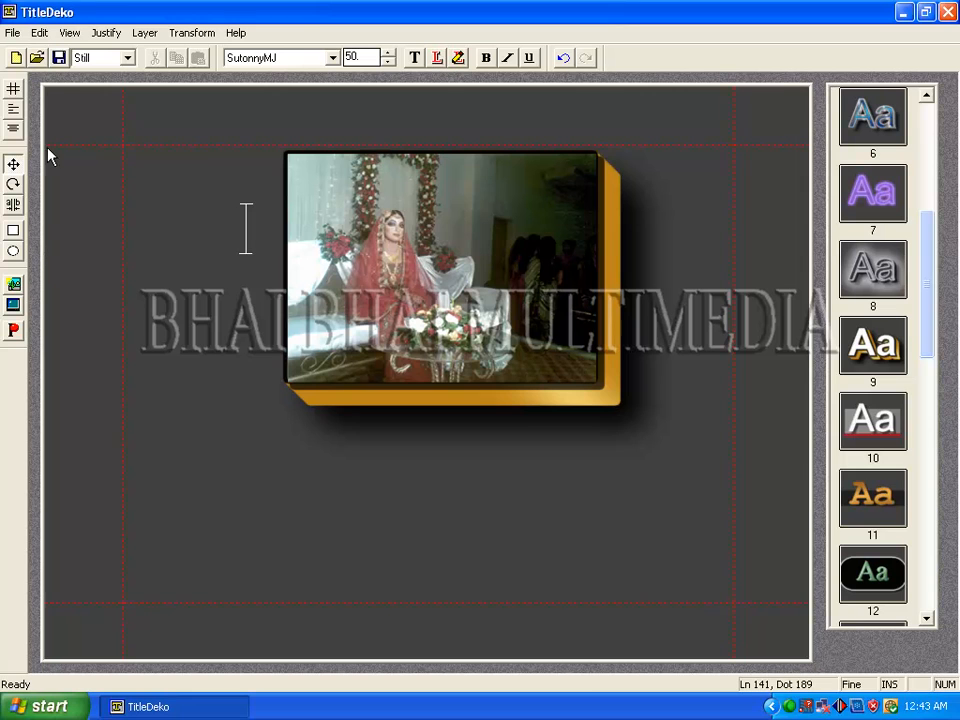
Add the Bengali caption "কনে" below the framed picture.
click(381, 463)
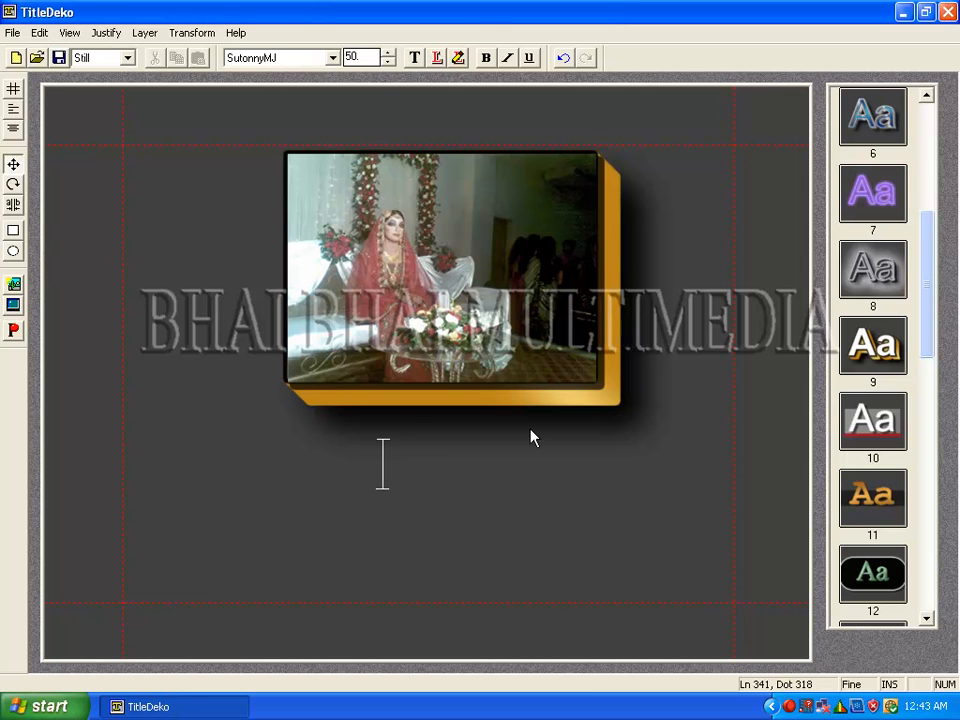
text(লকপনেন)
key(Left)
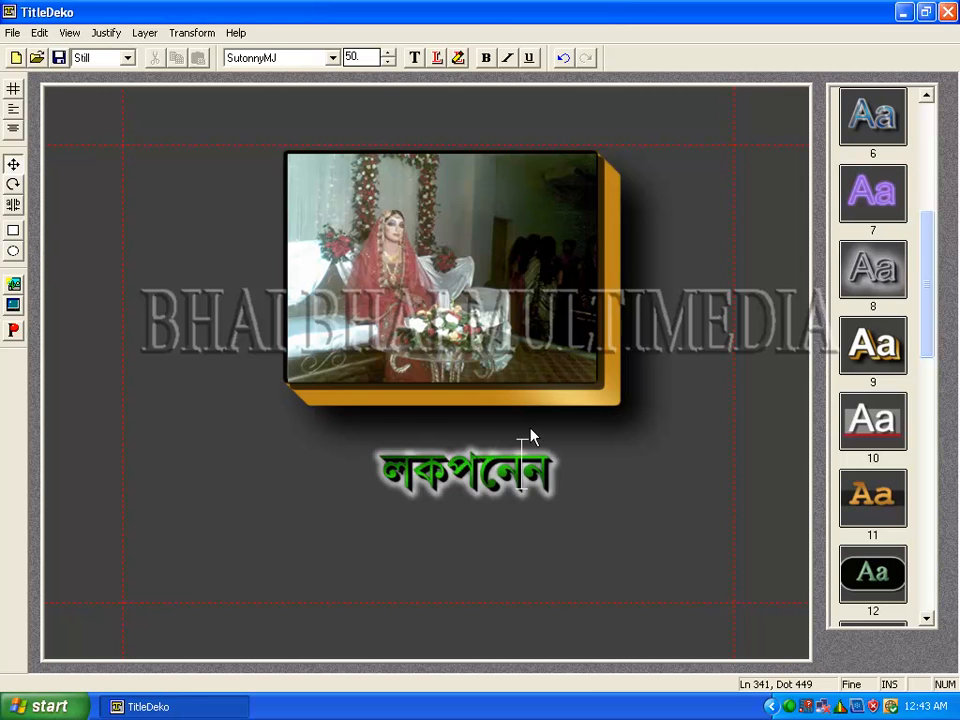
key(BackSpace)
key(Left)
key(BackSpace)
key(BackSpace)
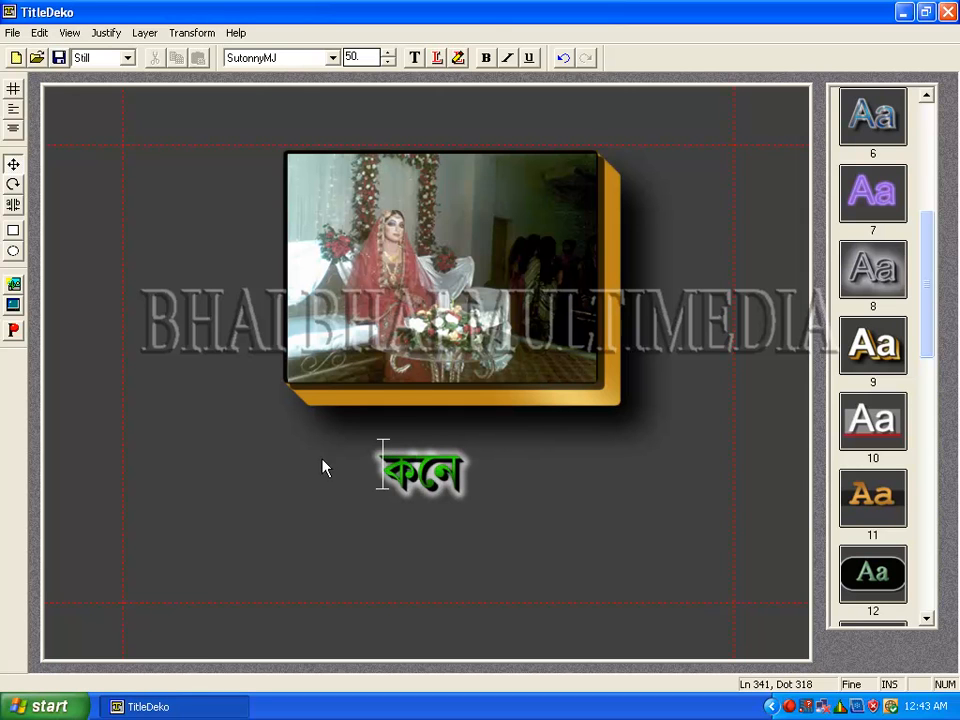
Centre the caption beneath the framed picture and apply look 11-3 from the Look Browser to it.
drag(389, 473, 468, 449)
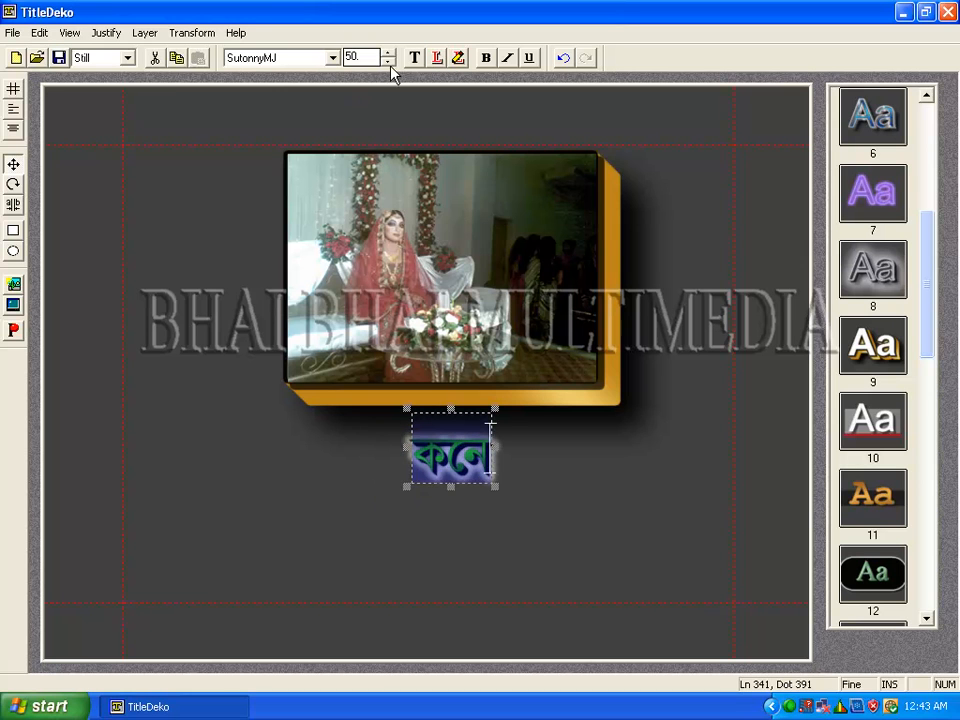
click(437, 57)
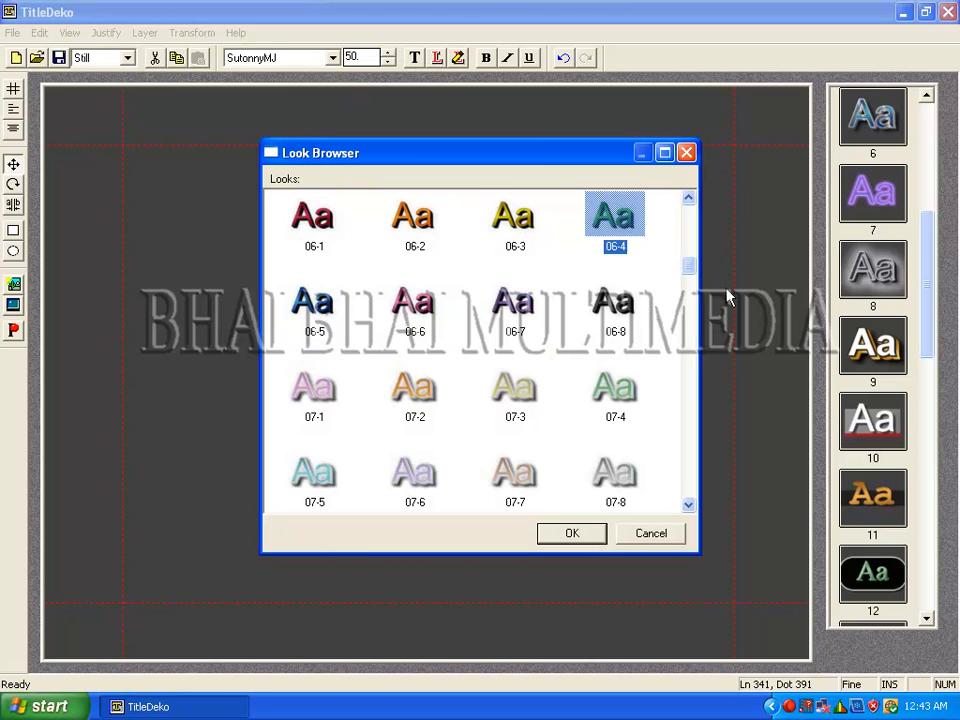
drag(692, 272, 692, 317)
click(518, 318)
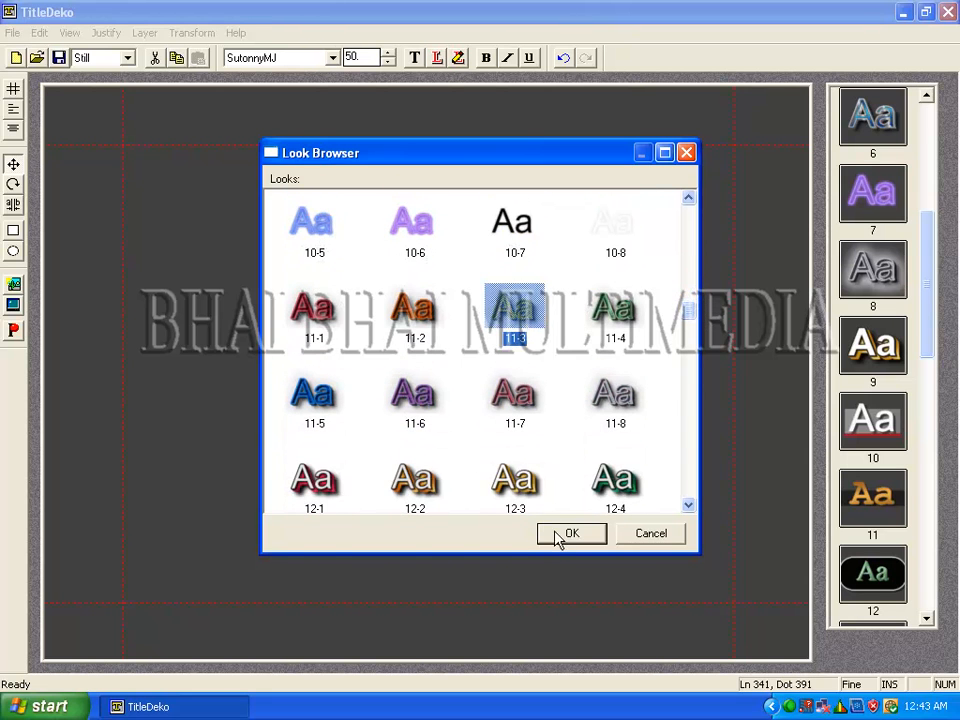
click(558, 536)
click(548, 457)
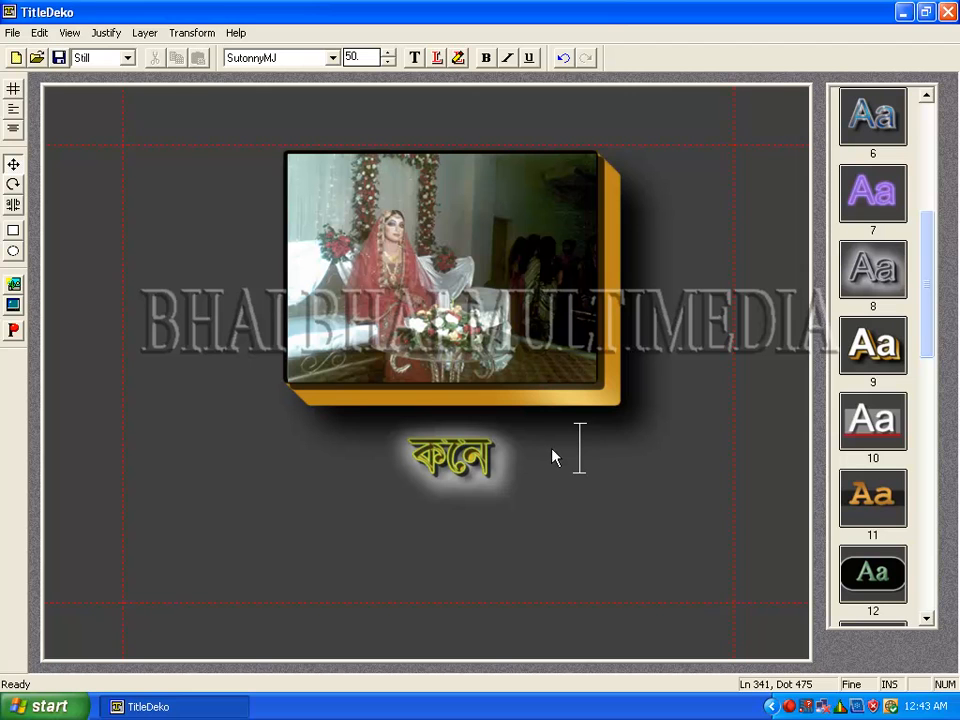
Save the title as a Targa (*.tga) file named Bridegroom in the D:\Work folder.
click(12, 32)
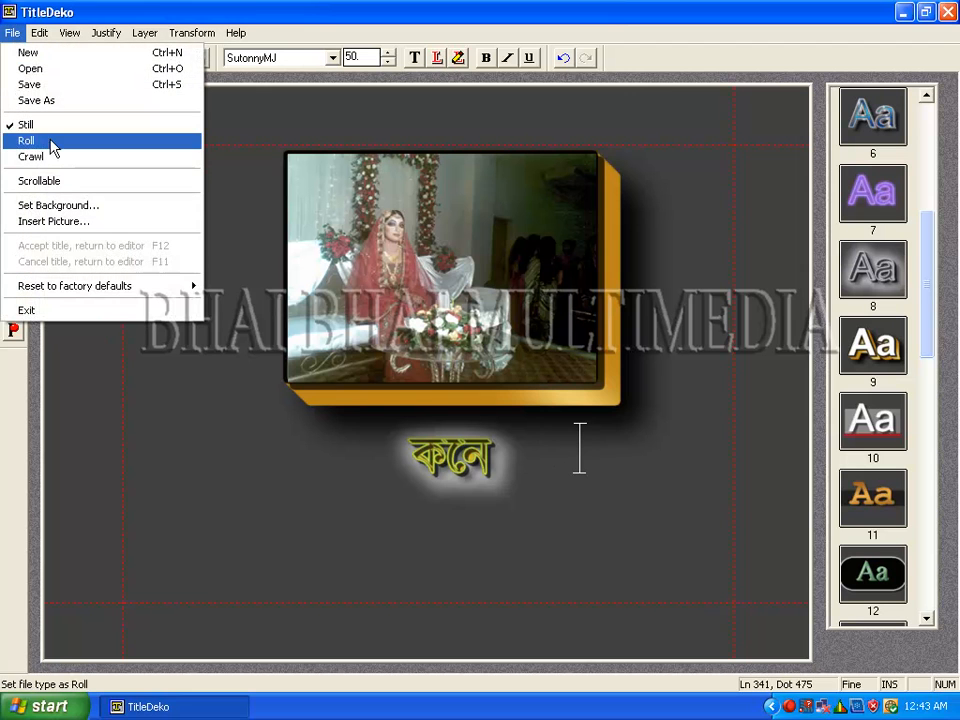
click(47, 100)
click(410, 453)
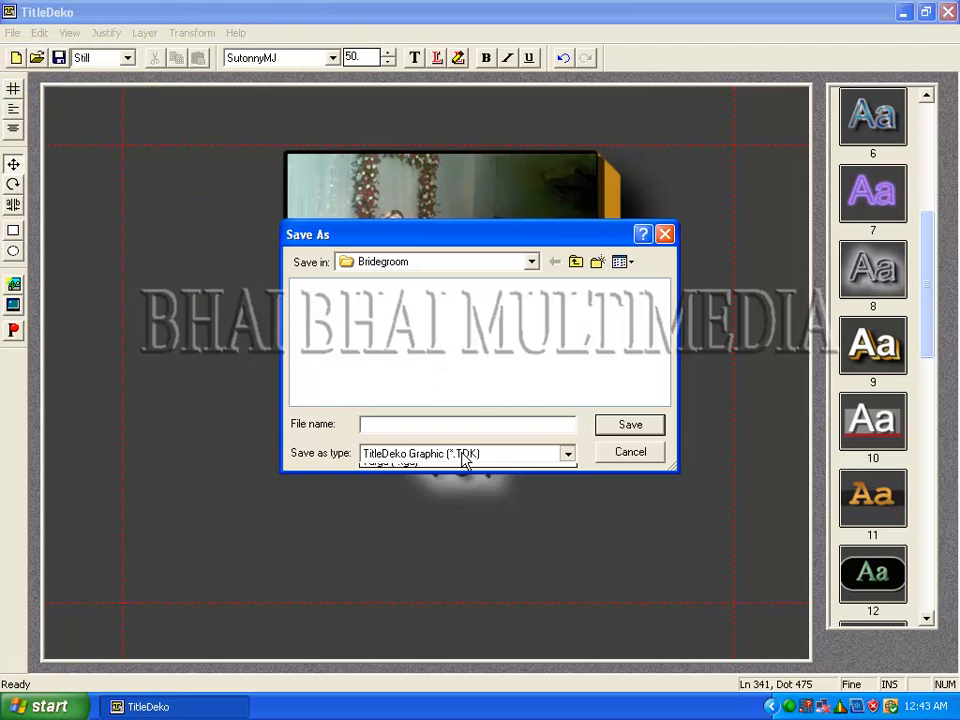
click(430, 484)
click(433, 424)
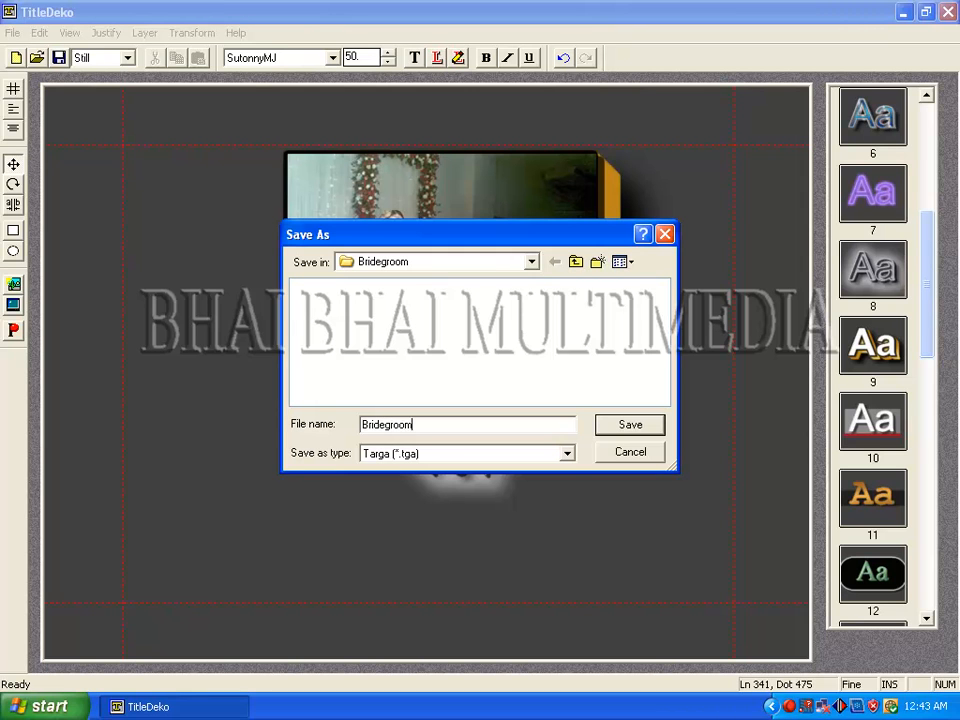
click(531, 262)
click(405, 356)
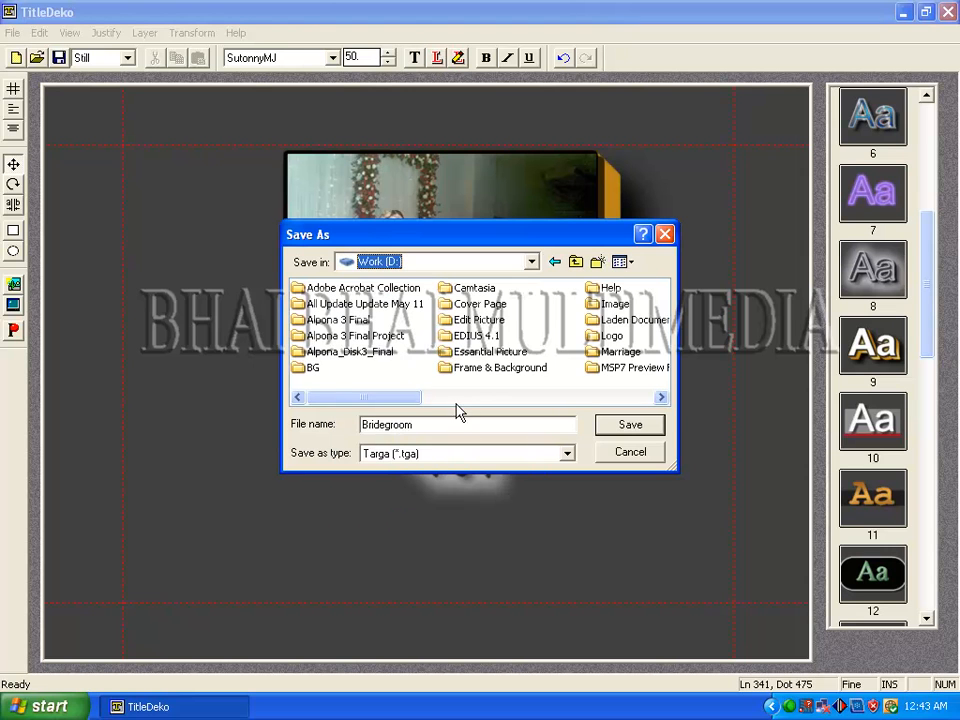
drag(454, 400, 686, 407)
double_click(464, 304)
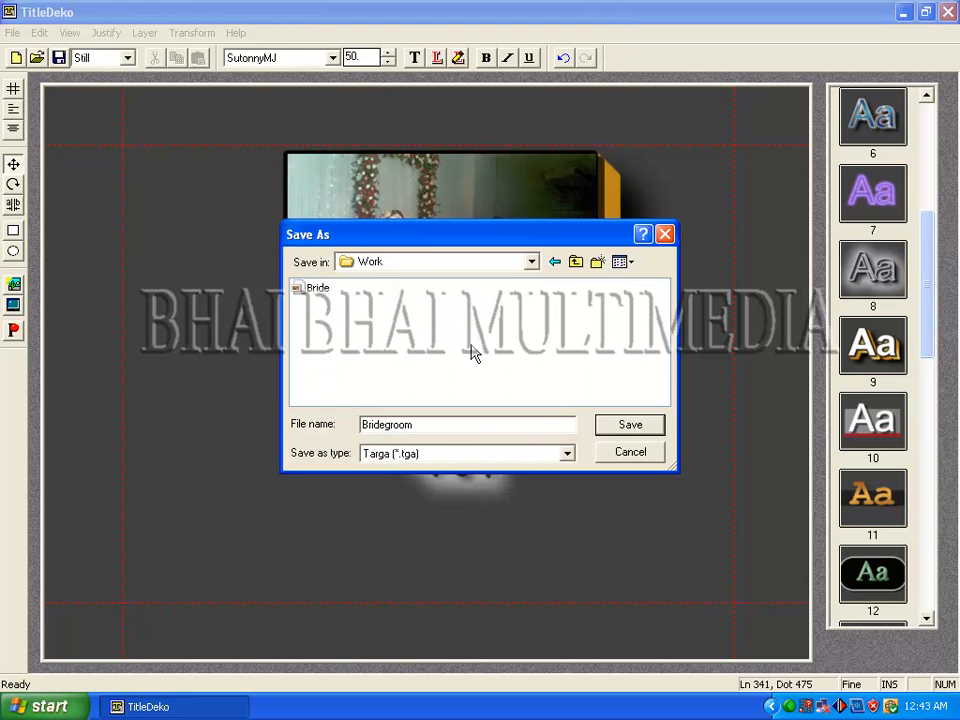
click(632, 425)
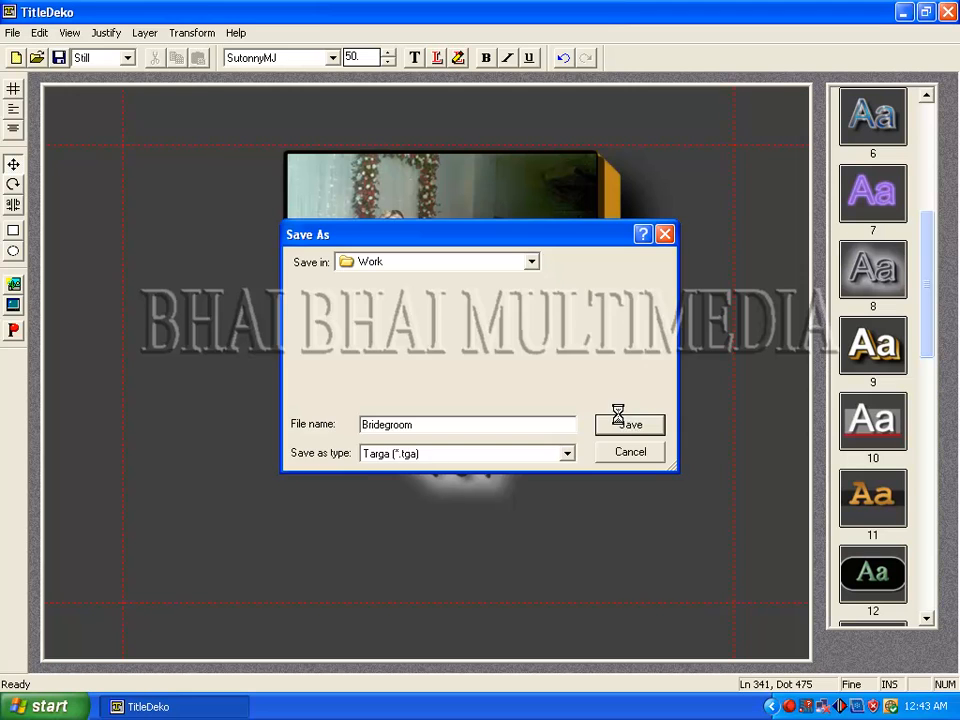
Discard the unsaved changes to the bride's title and open another blank title.
click(11, 33)
click(30, 52)
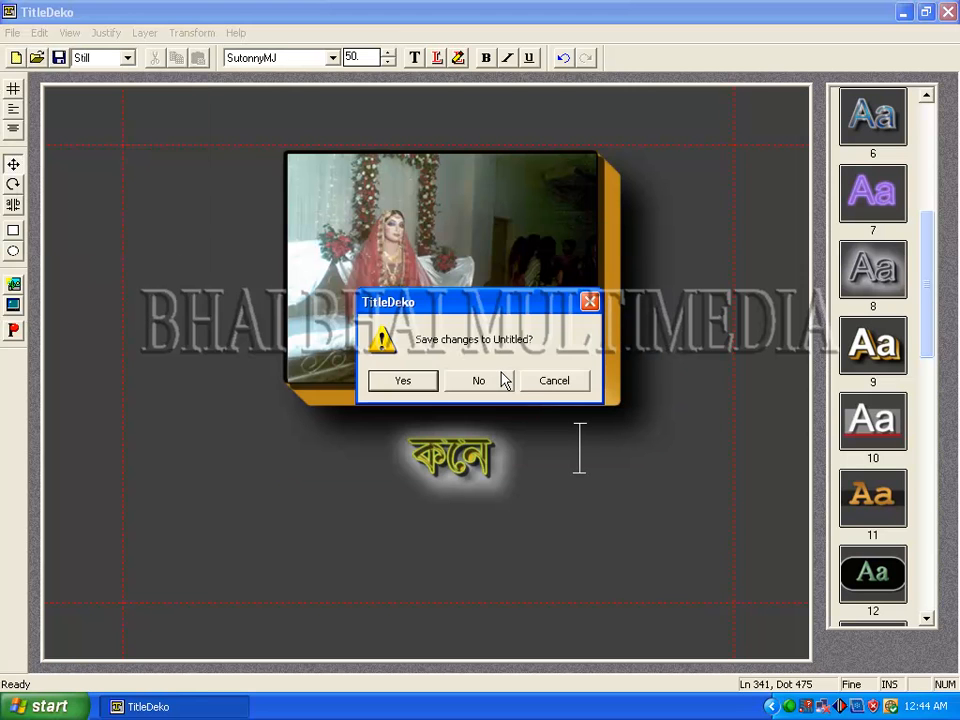
click(492, 379)
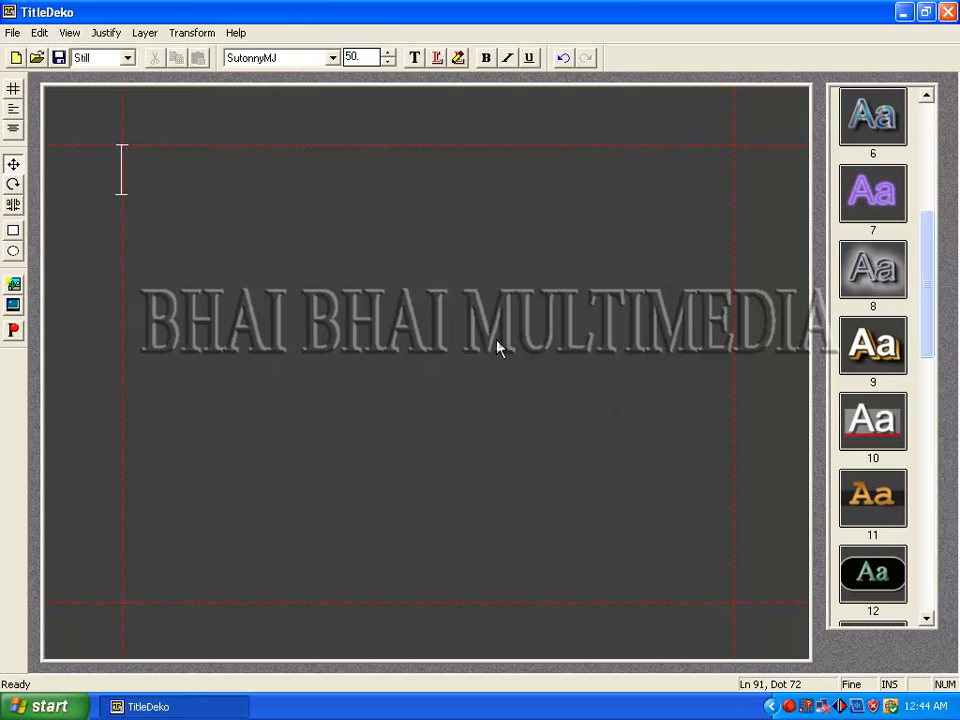
Add a rectangle in the upper middle of the blank title and apply style 3 to it.
click(15, 234)
drag(427, 389, 445, 292)
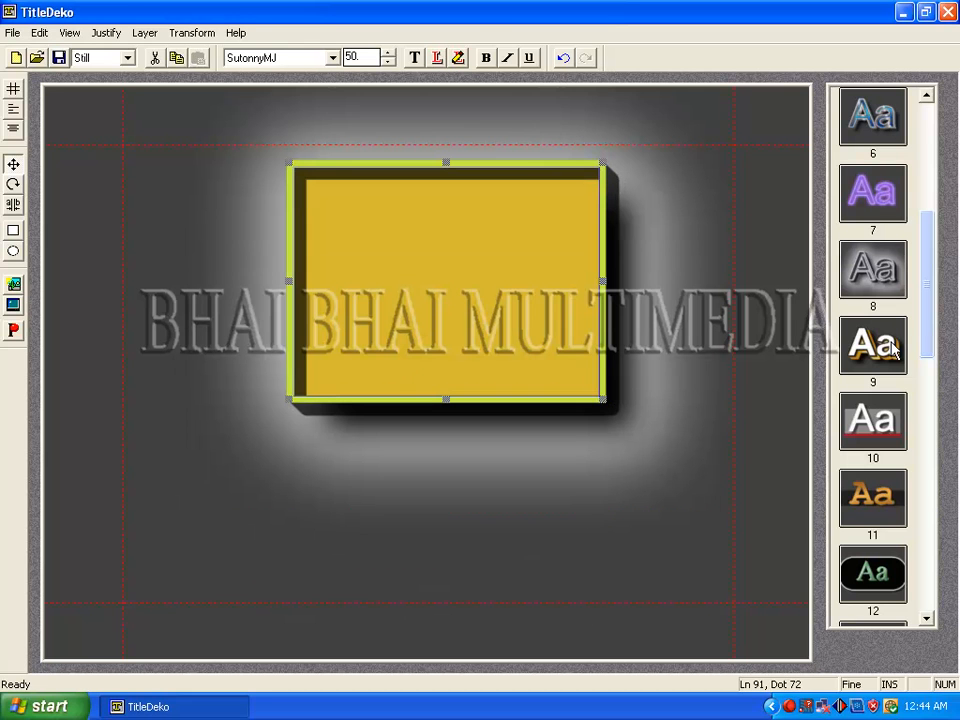
drag(928, 317, 936, 207)
click(887, 305)
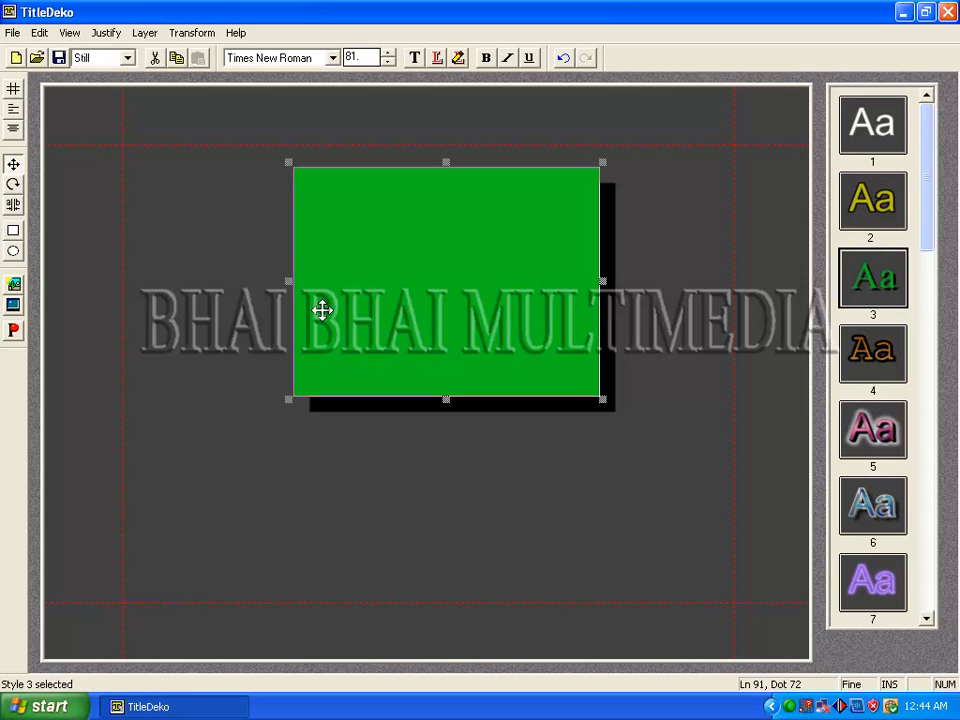
Insert the seated man's picture from a subfolder of D:\Marriage\Alone and position it over the green rectangle.
click(12, 32)
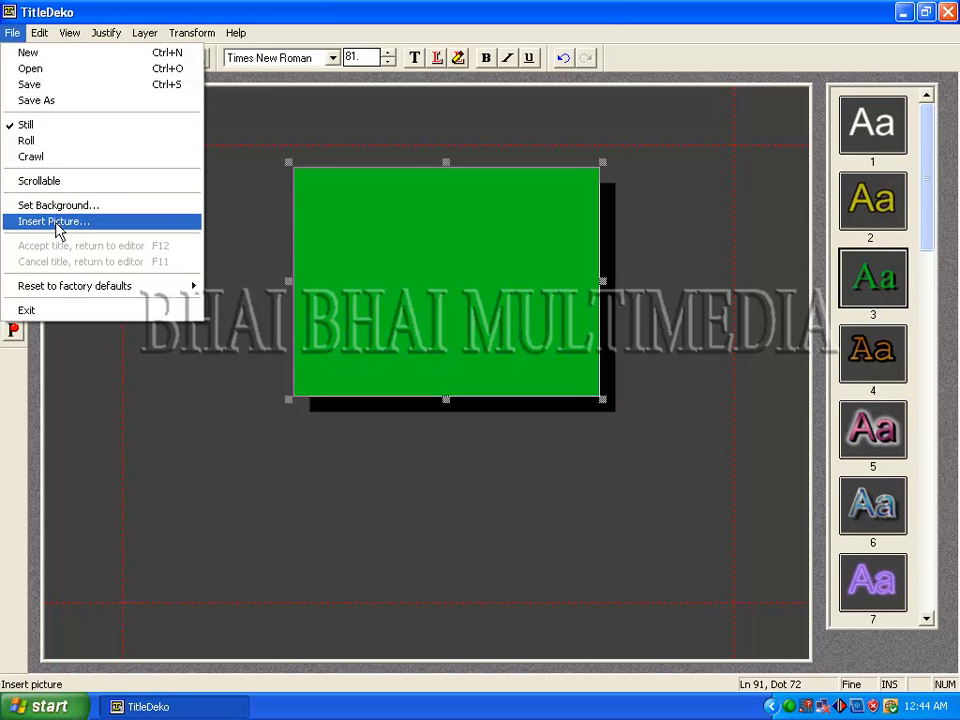
click(57, 223)
click(577, 262)
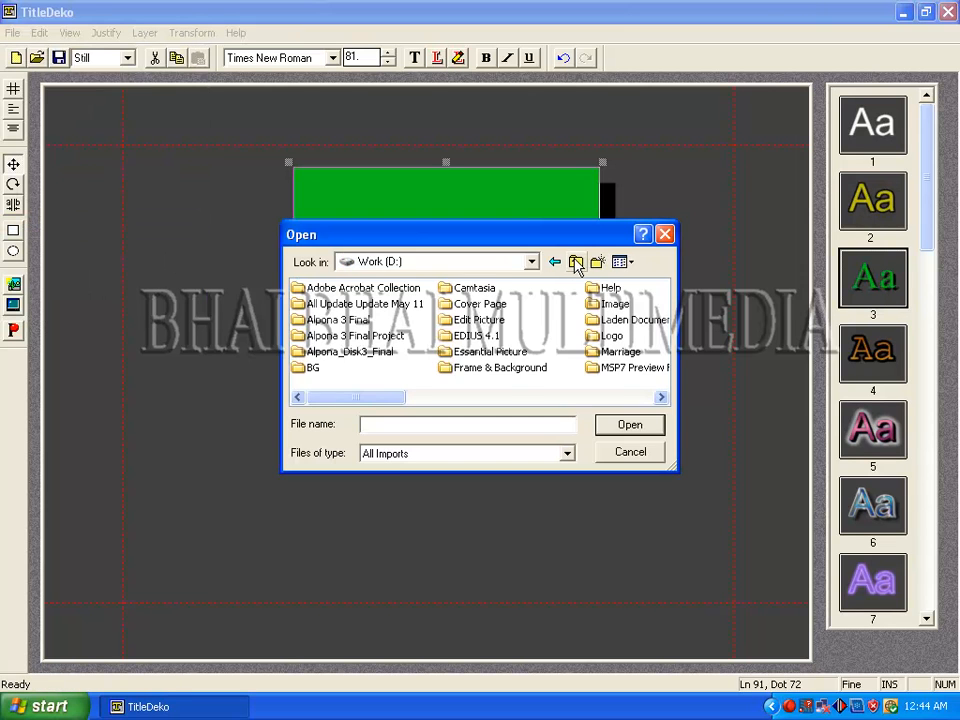
double_click(620, 351)
double_click(320, 287)
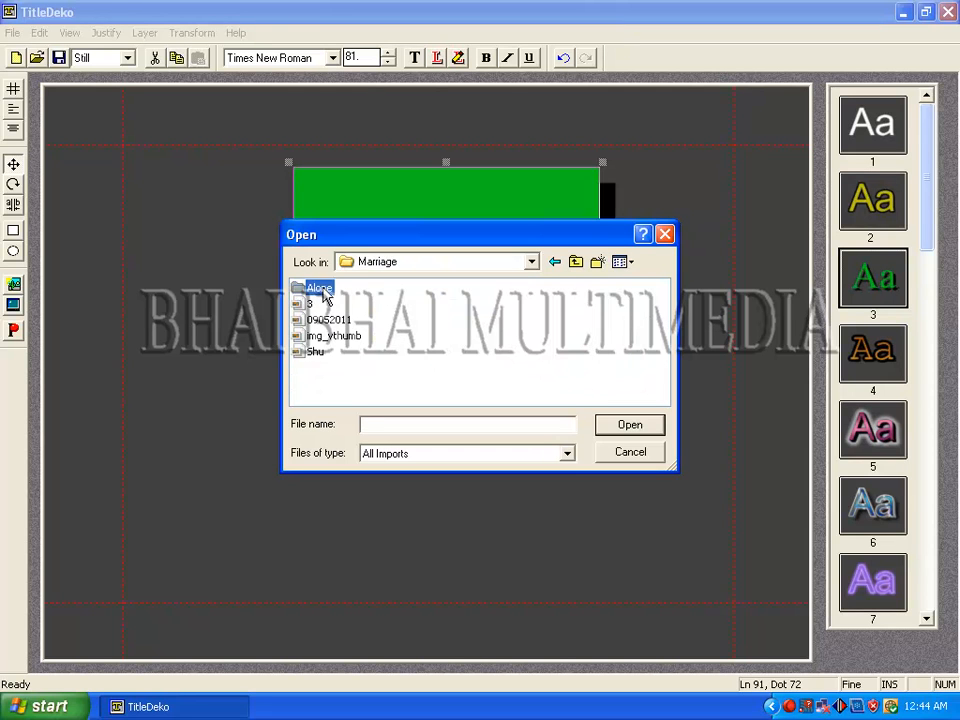
double_click(322, 322)
click(302, 282)
click(579, 426)
drag(438, 364, 456, 272)
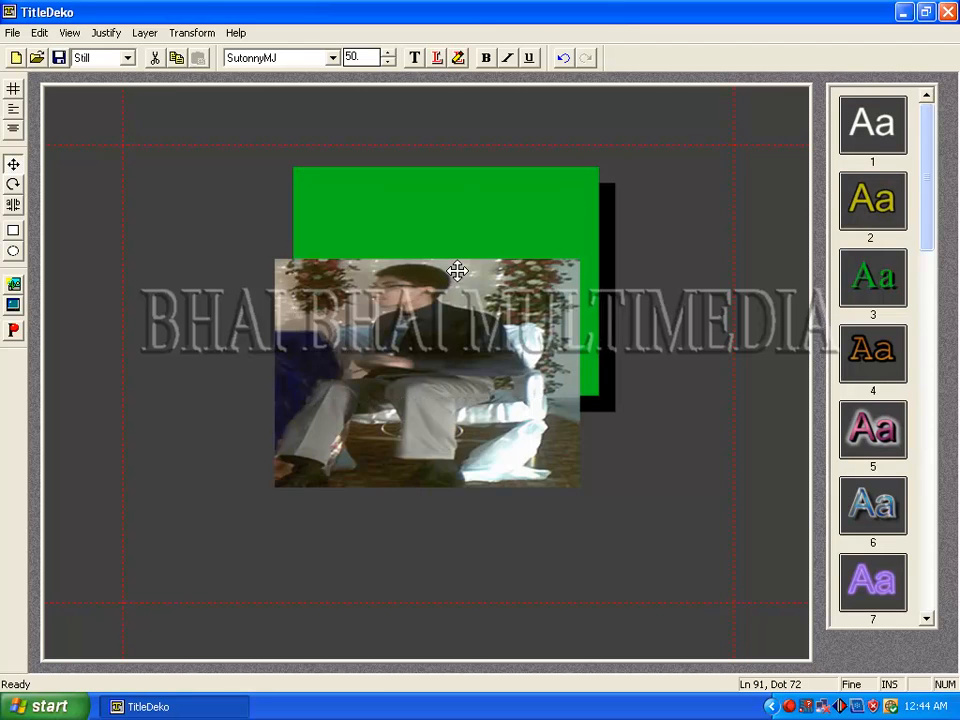
Narrow the picture and the green rectangle behind it to about half their width, keeping their edges aligned.
drag(602, 283, 419, 255)
click(589, 320)
drag(607, 280, 448, 279)
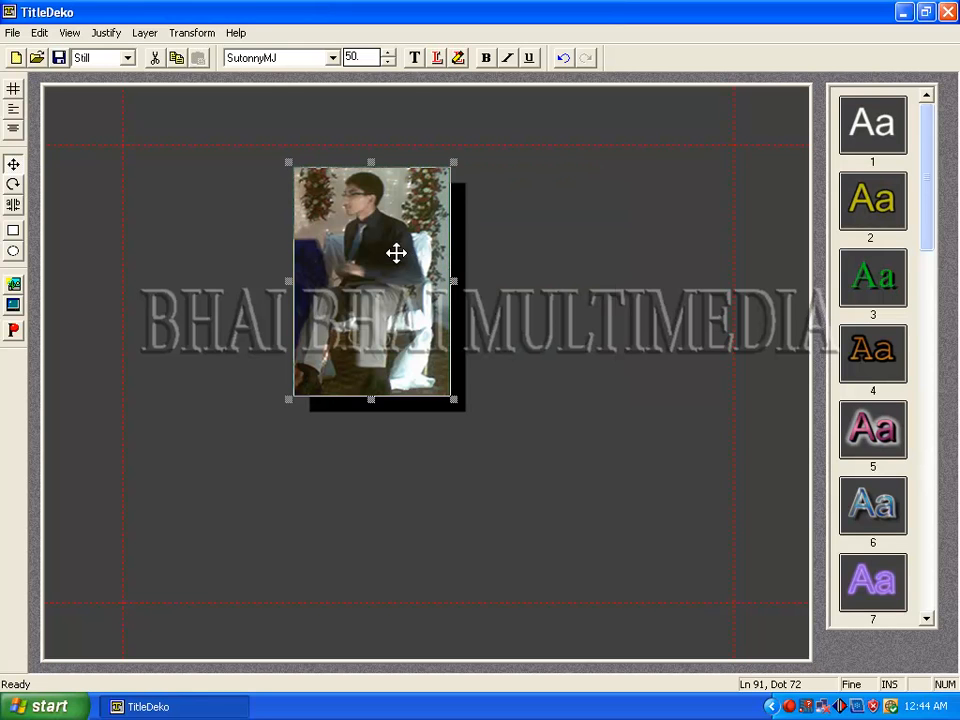
Add the Bengali caption "কনের ভাই" below the narrowed picture.
click(312, 443)
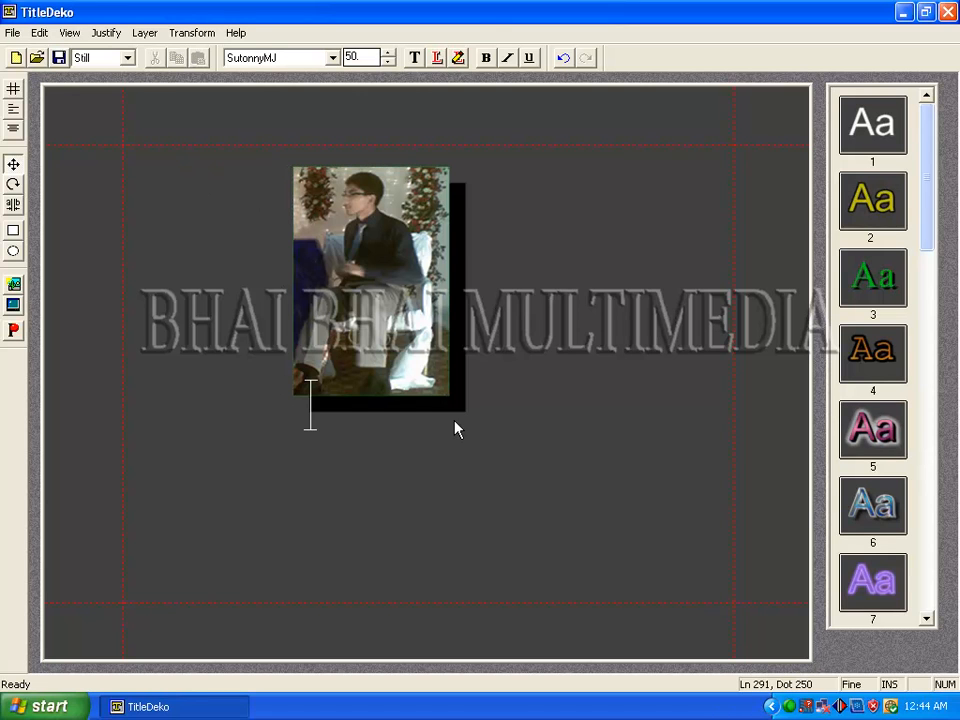
key(Return)
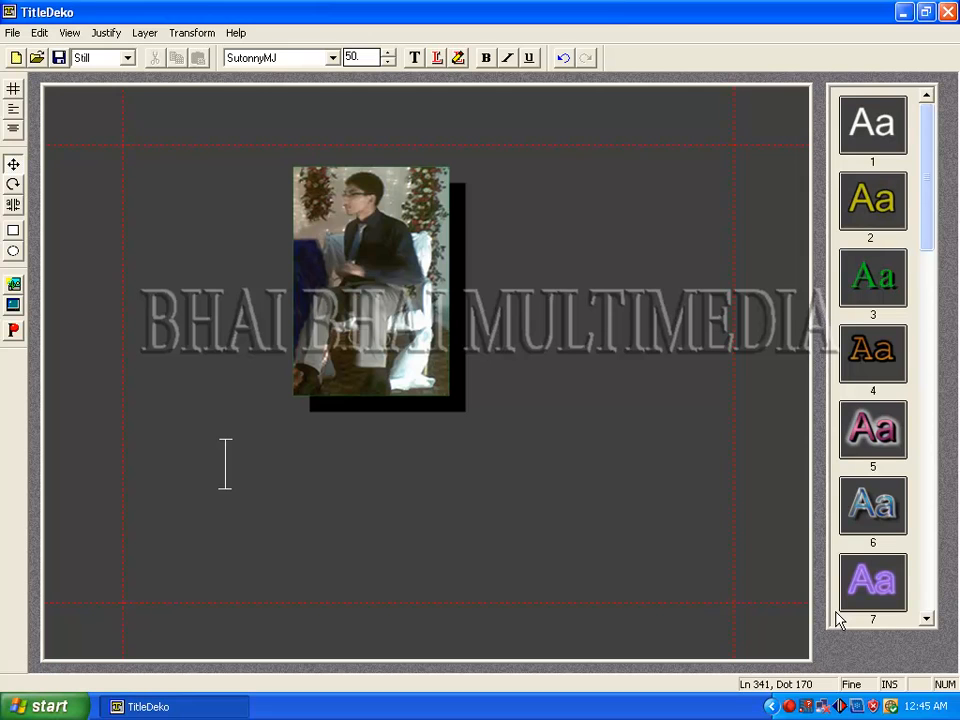
text(লকপনেনার)
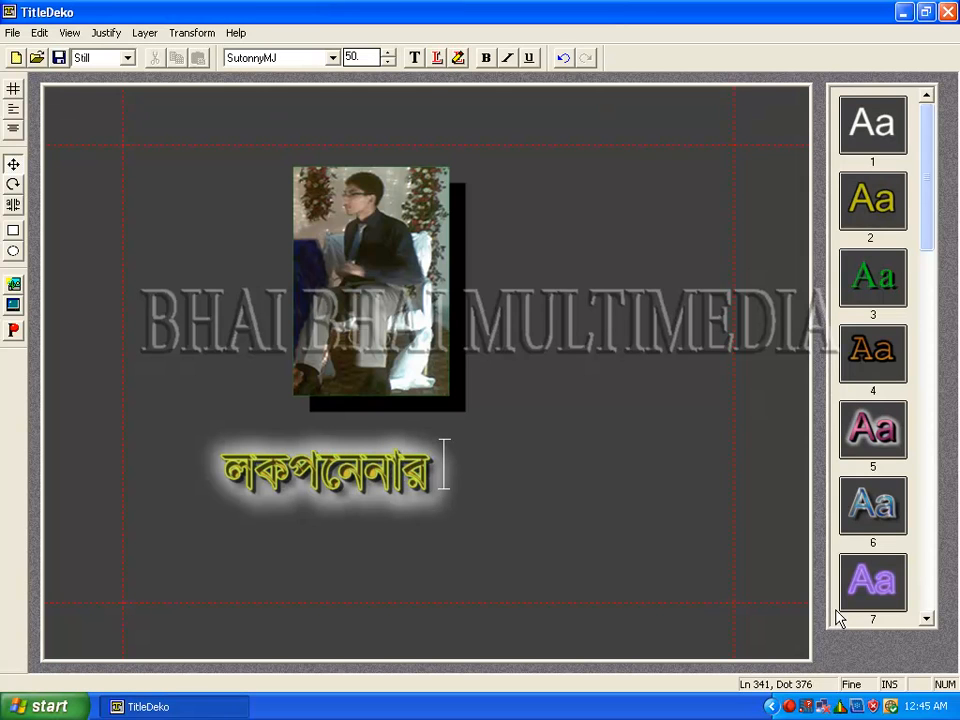
text( ঐভভামুই)
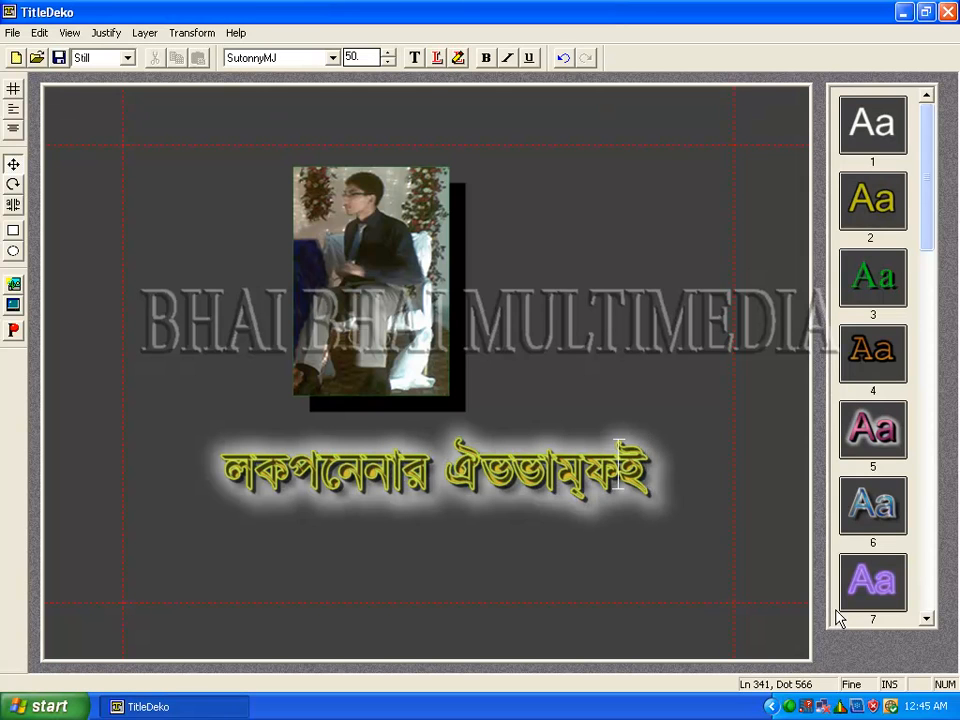
key(BackSpace)
key(BackSpace)
key(Left)
key(Left)
key(BackSpace)
key(BackSpace)
key(Left)
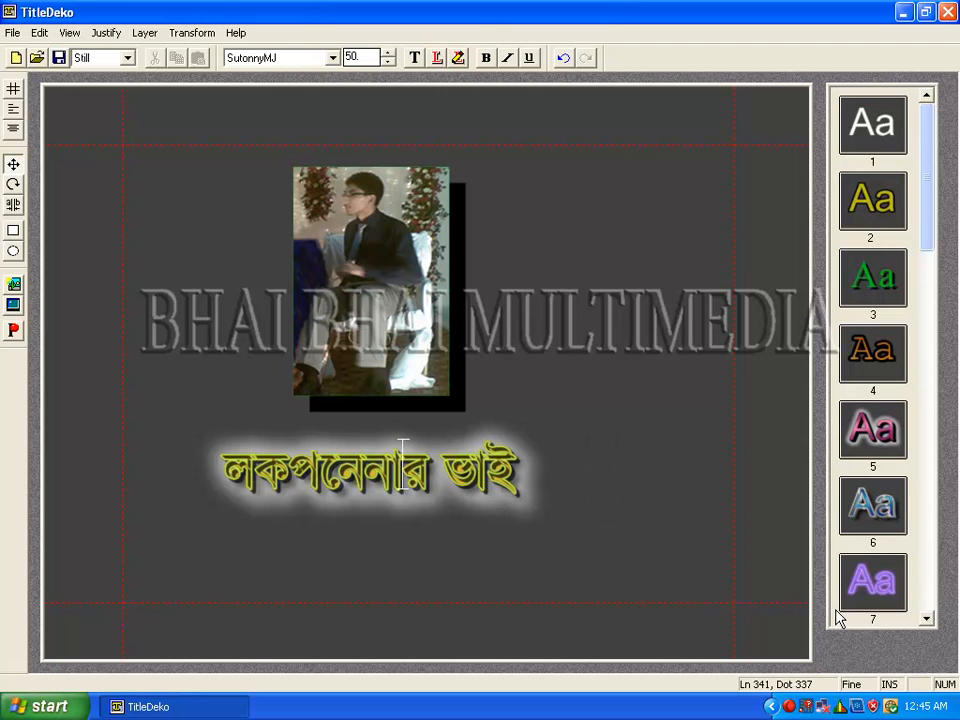
key(BackSpace)
key(BackSpace)
key(Left)
key(BackSpace)
key(Left)
key(BackSpace)
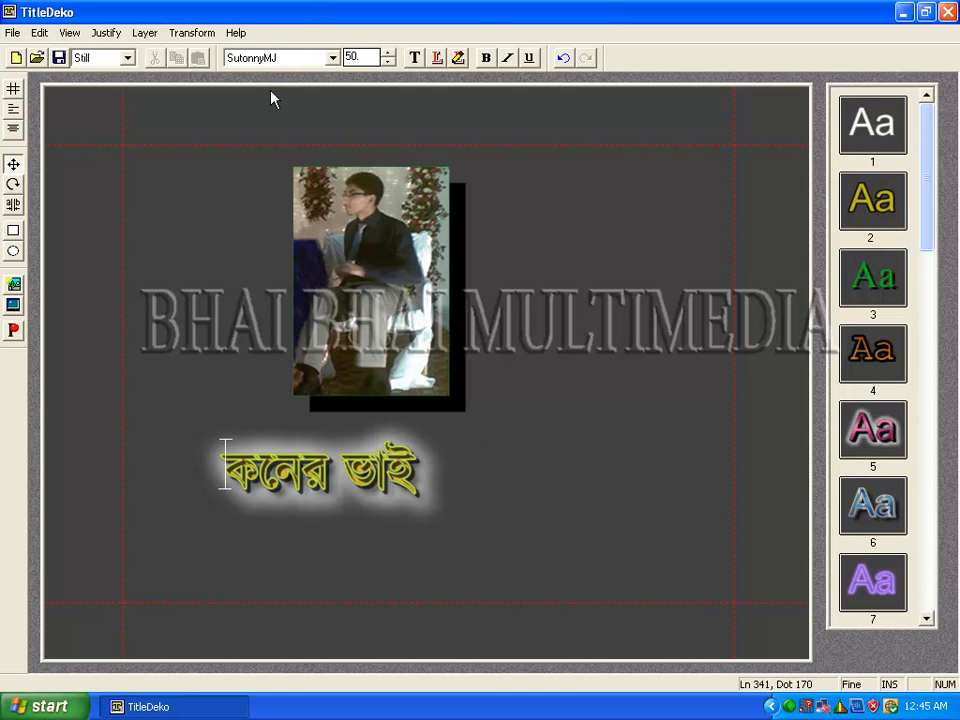
Apply look 12-3 to the "কনের ভাই" caption and move it close beneath the seated man's picture.
drag(230, 485, 429, 484)
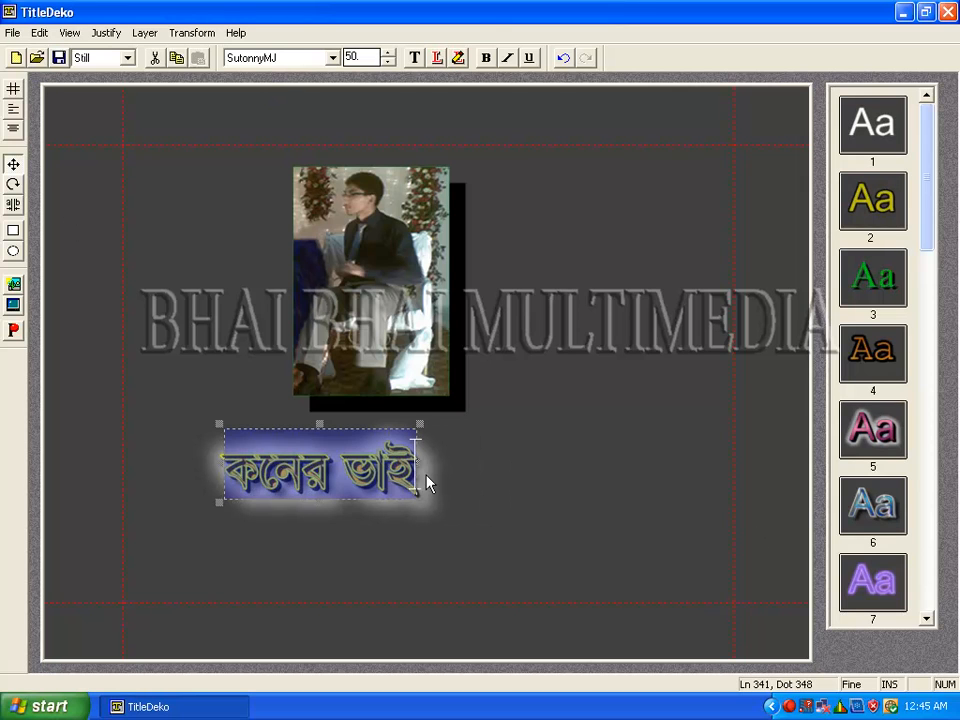
click(458, 58)
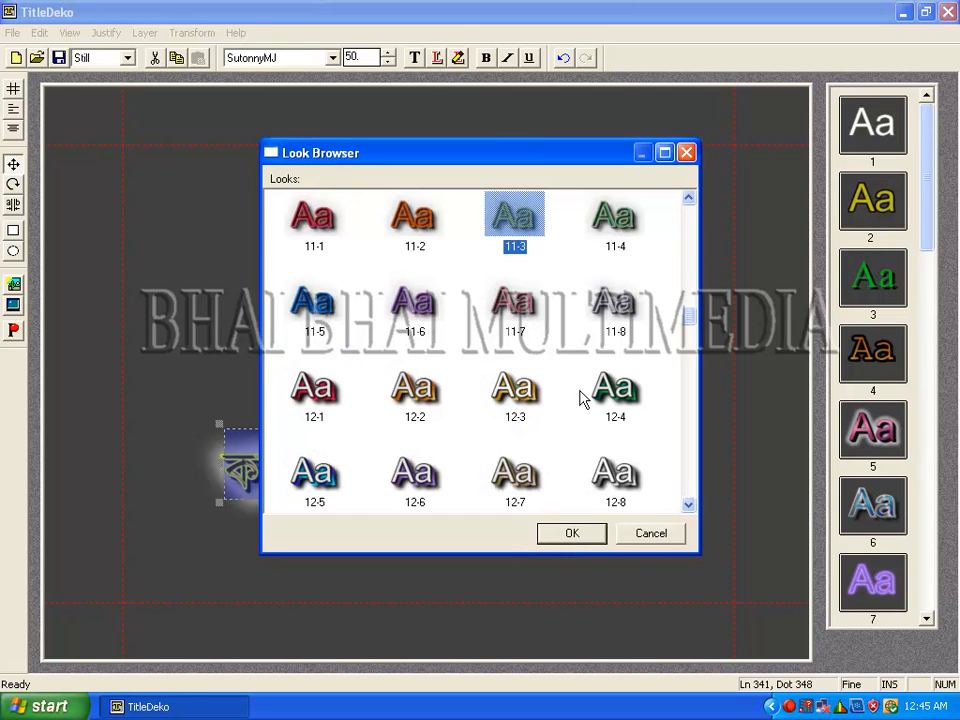
click(522, 395)
click(572, 533)
drag(294, 477, 357, 452)
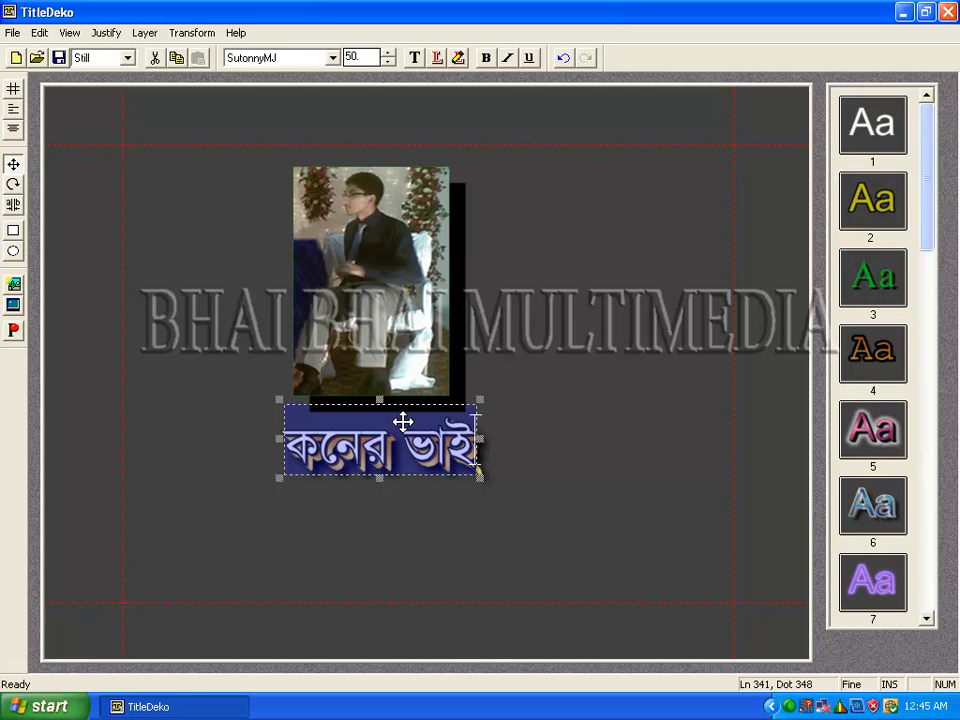
Set the caption's font size to 40 and align it with the picture's width directly below it.
double_click(358, 56)
text(40.)
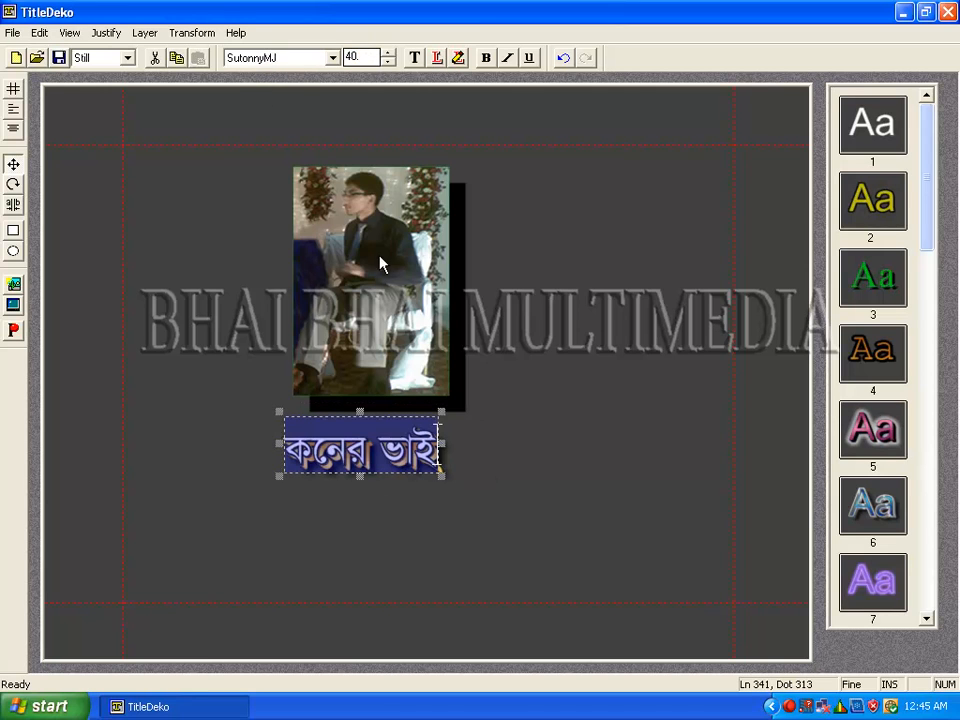
drag(364, 443, 376, 433)
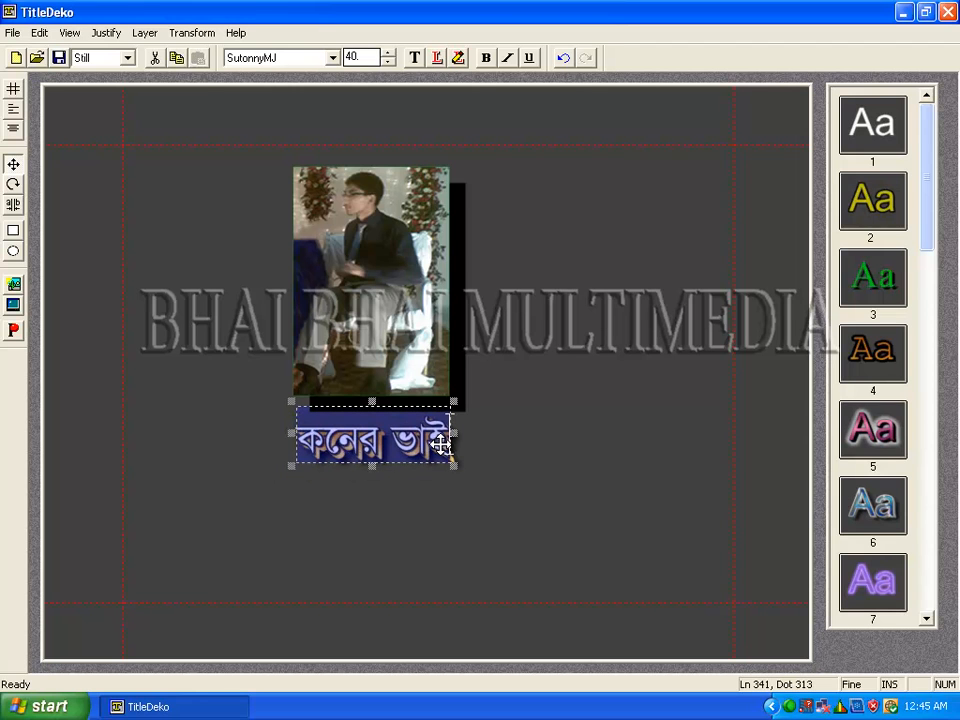
Save the title as a Targa file named Brother in the Work folder on drive D.
click(12, 32)
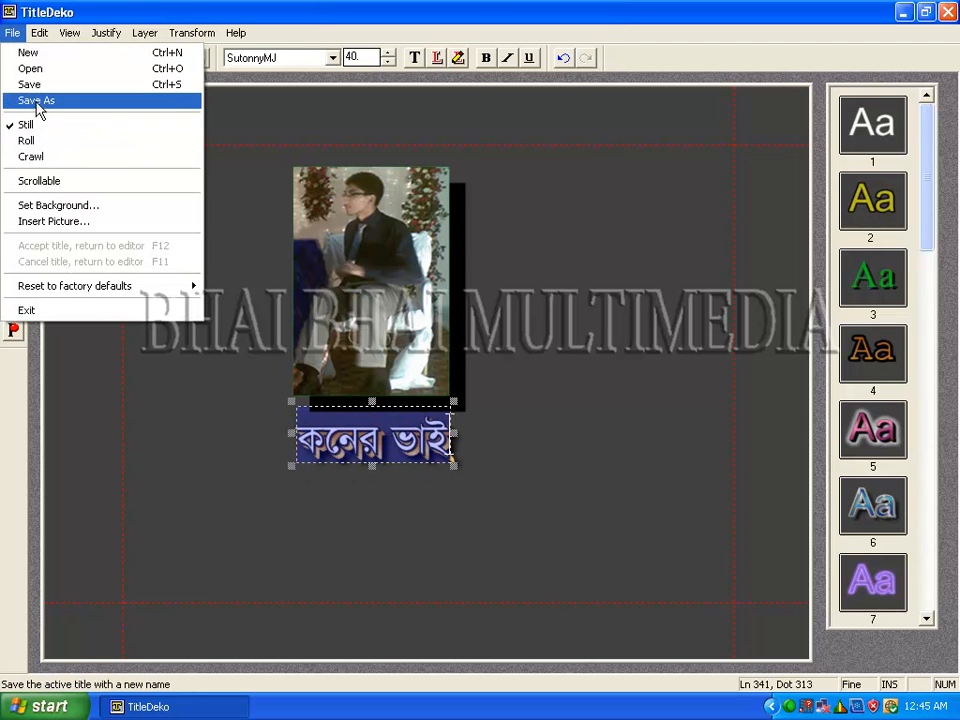
click(37, 84)
click(425, 455)
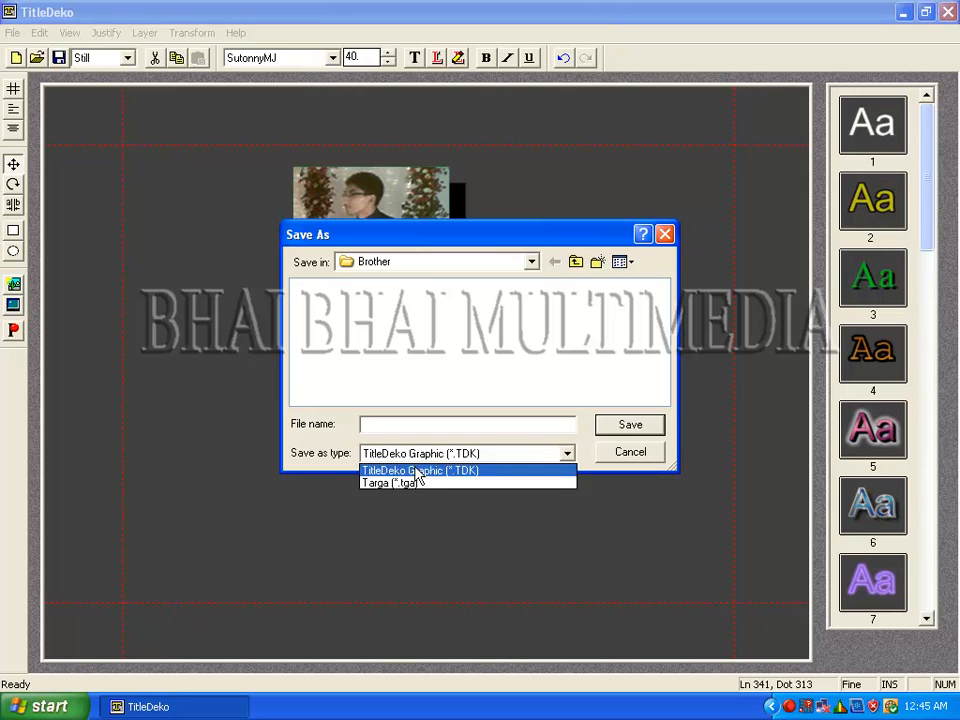
click(395, 483)
click(437, 427)
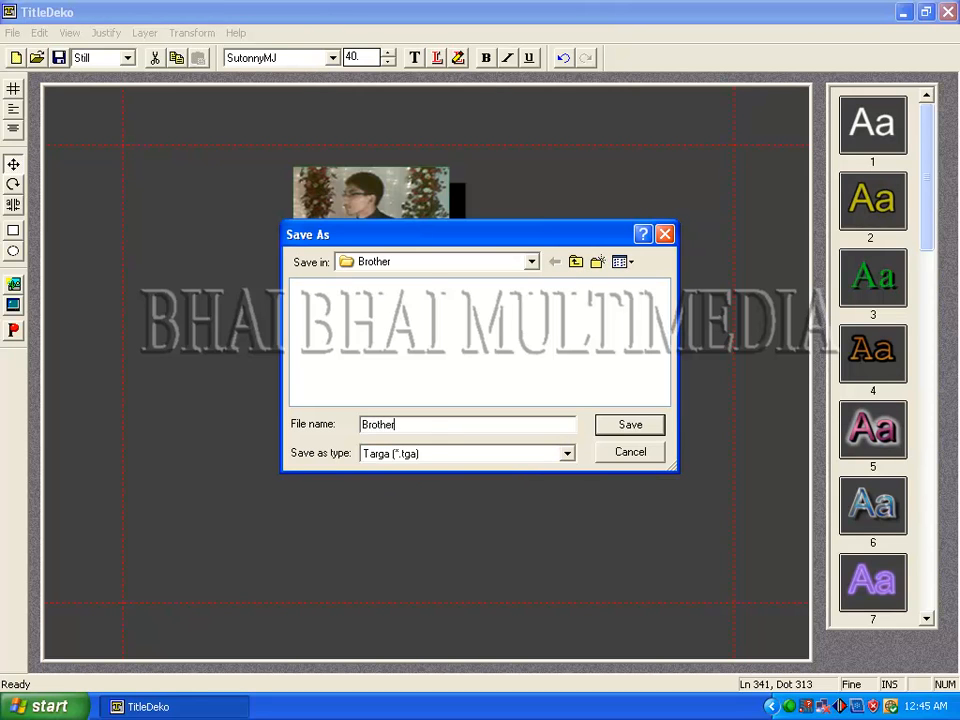
click(529, 262)
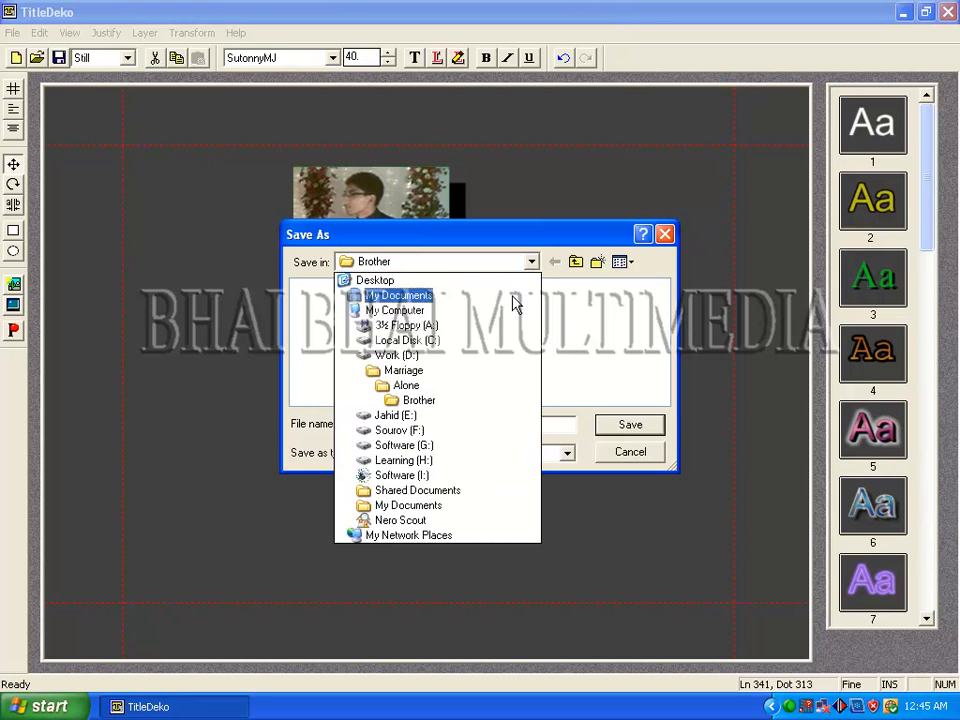
click(405, 356)
drag(400, 398, 670, 403)
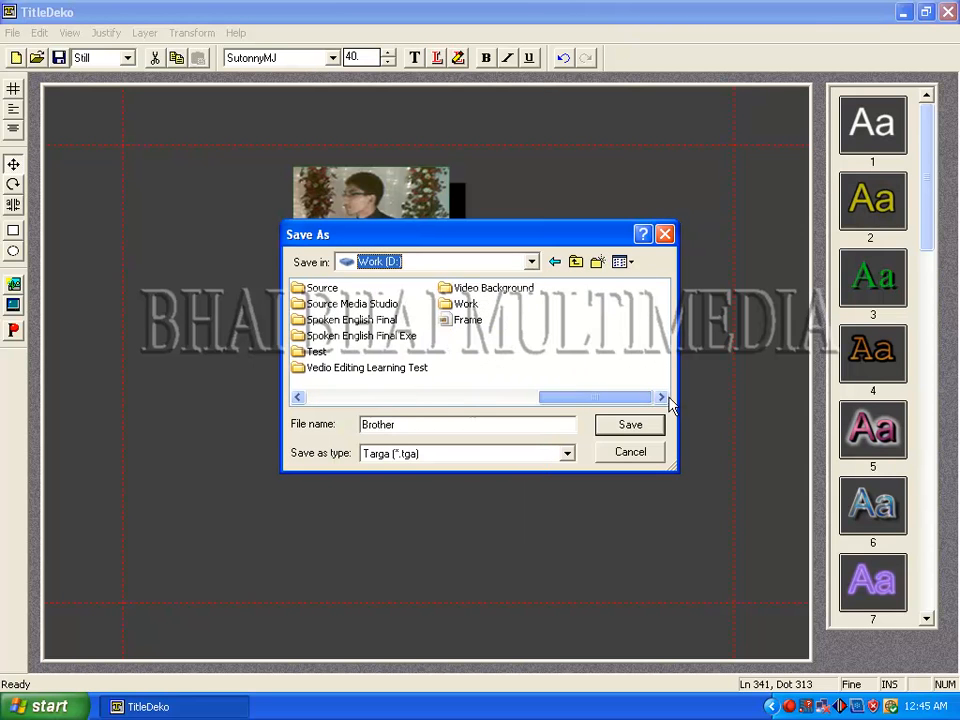
double_click(465, 304)
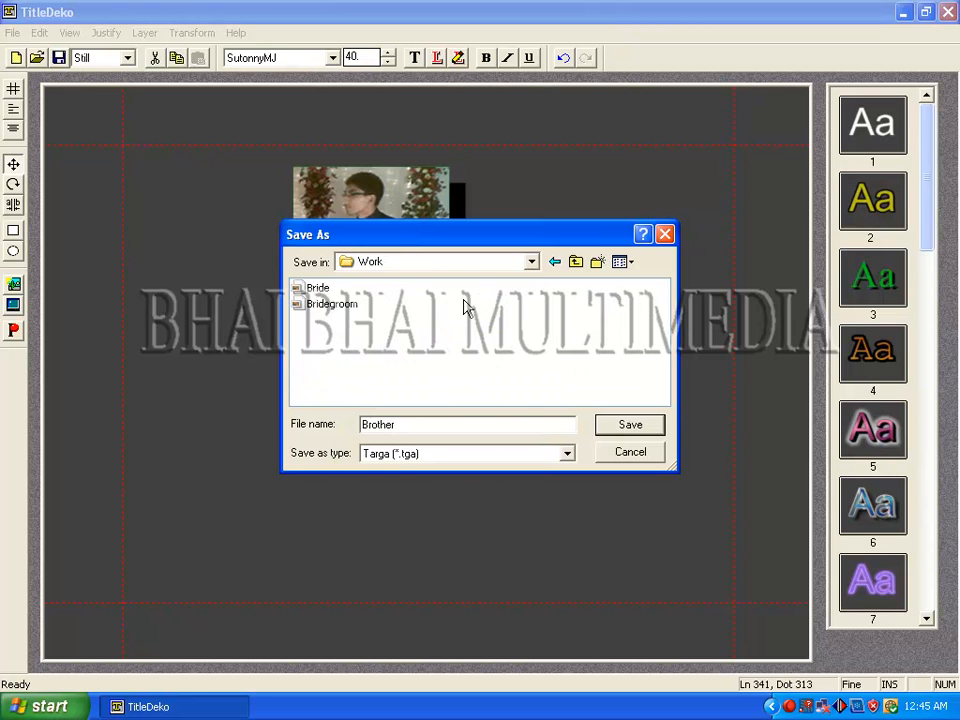
click(610, 426)
Start a new title with a rectangle in its upper middle and apply style 5 to the rectangle.
click(12, 32)
click(24, 51)
click(477, 380)
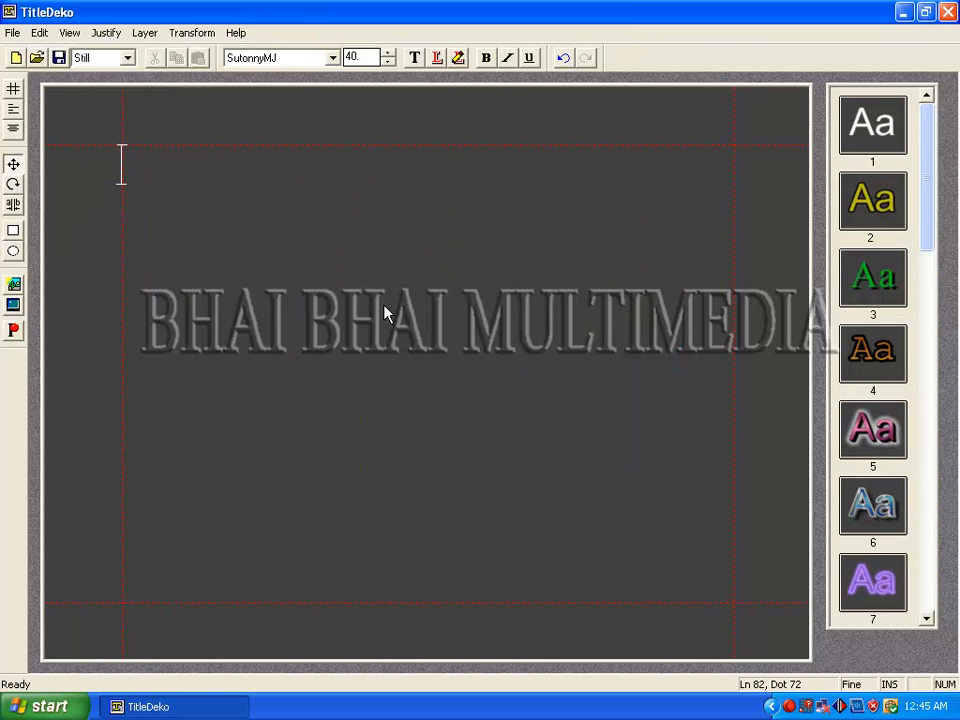
click(13, 230)
drag(414, 330, 424, 236)
drag(937, 252, 930, 298)
click(877, 234)
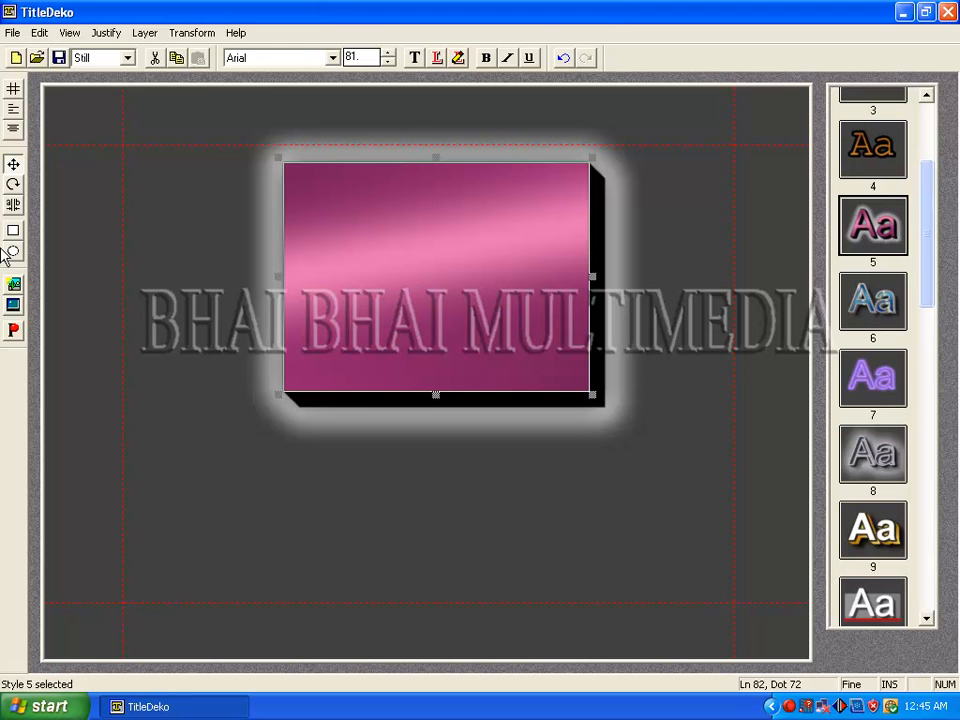
Insert the first picture from D:\Marriage\Alone\Sister and position it over the pink rectangle.
click(14, 33)
click(63, 224)
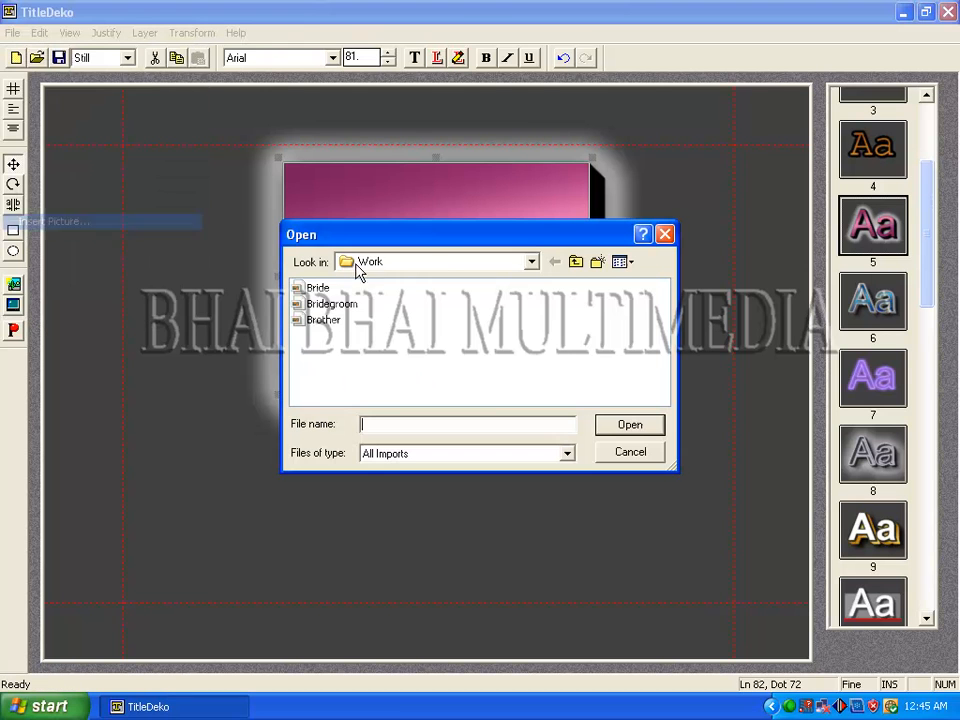
click(575, 262)
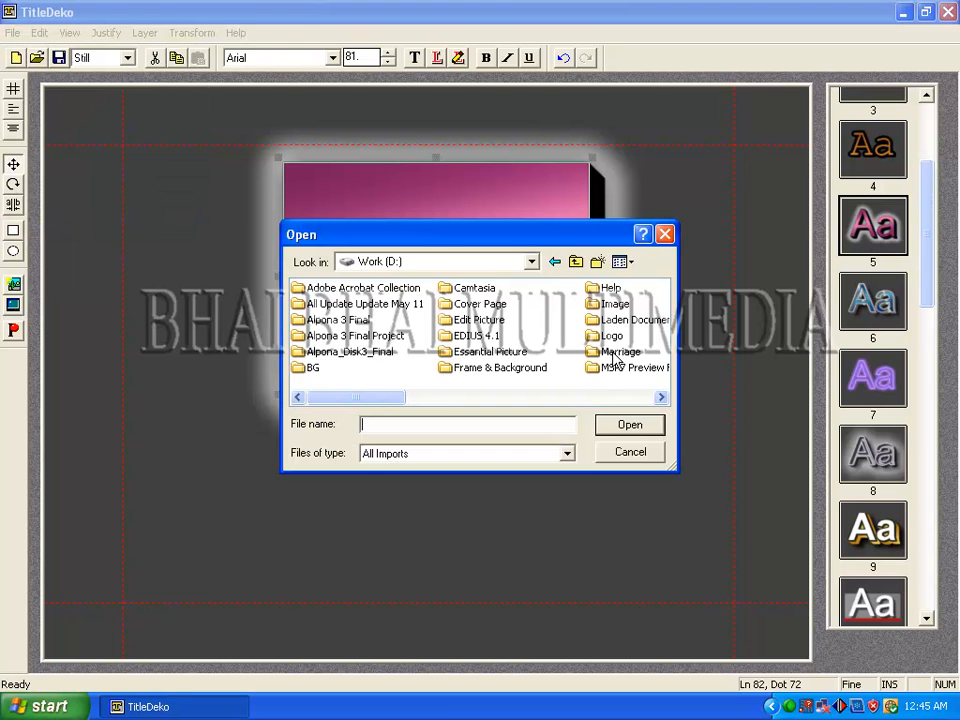
double_click(617, 350)
double_click(316, 290)
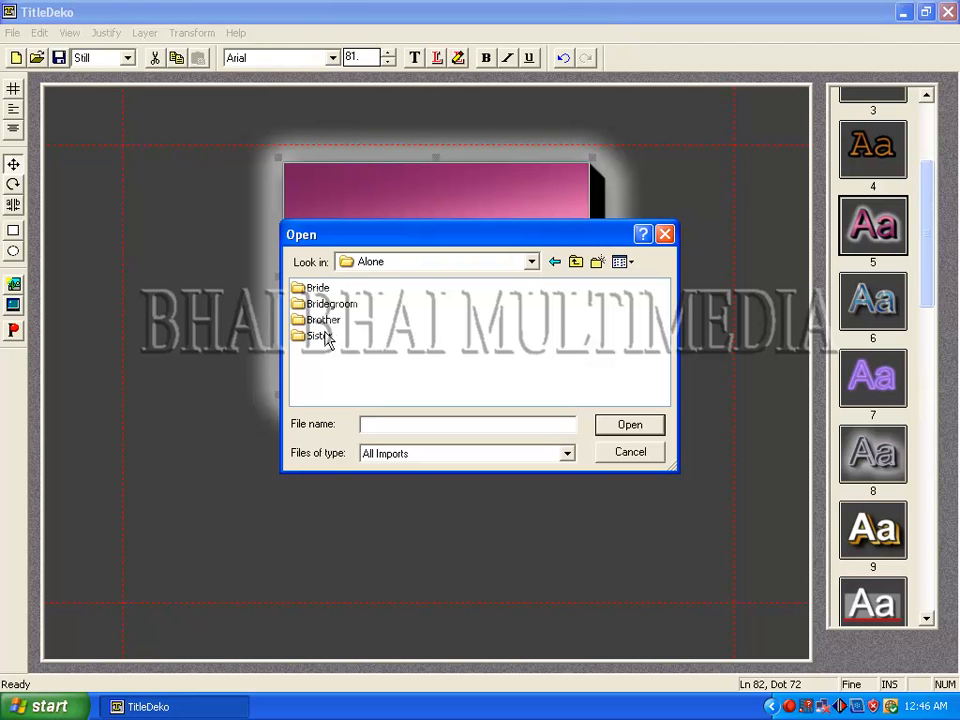
double_click(317, 336)
double_click(302, 290)
drag(426, 318, 443, 230)
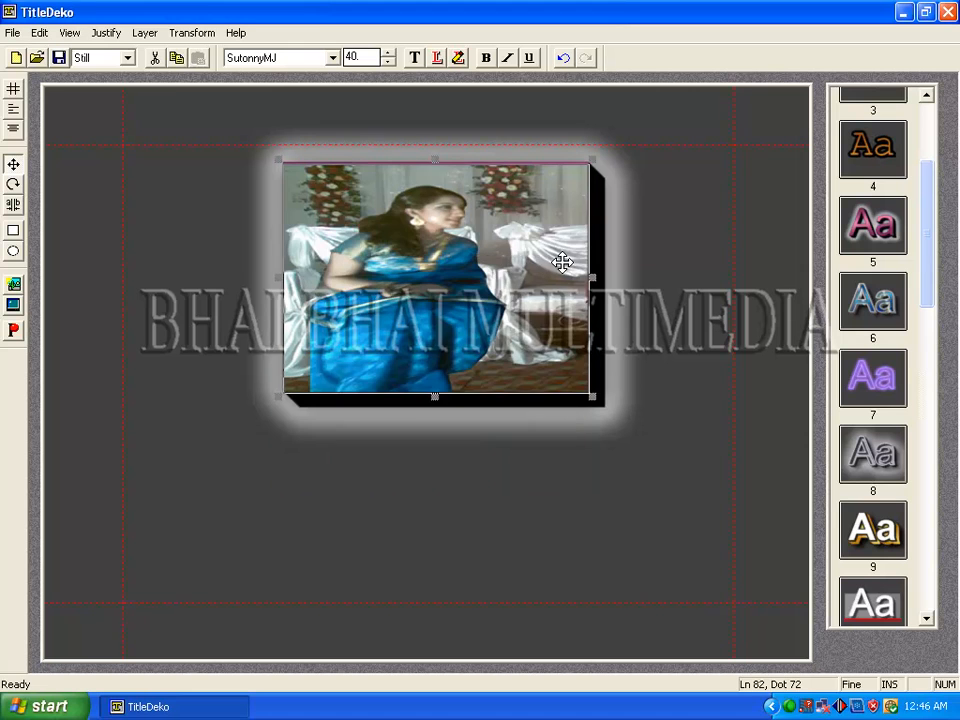
Narrow the woman's picture and the pink rectangle behind it to about 70% of their width, keeping their edges aligned.
drag(594, 274, 510, 281)
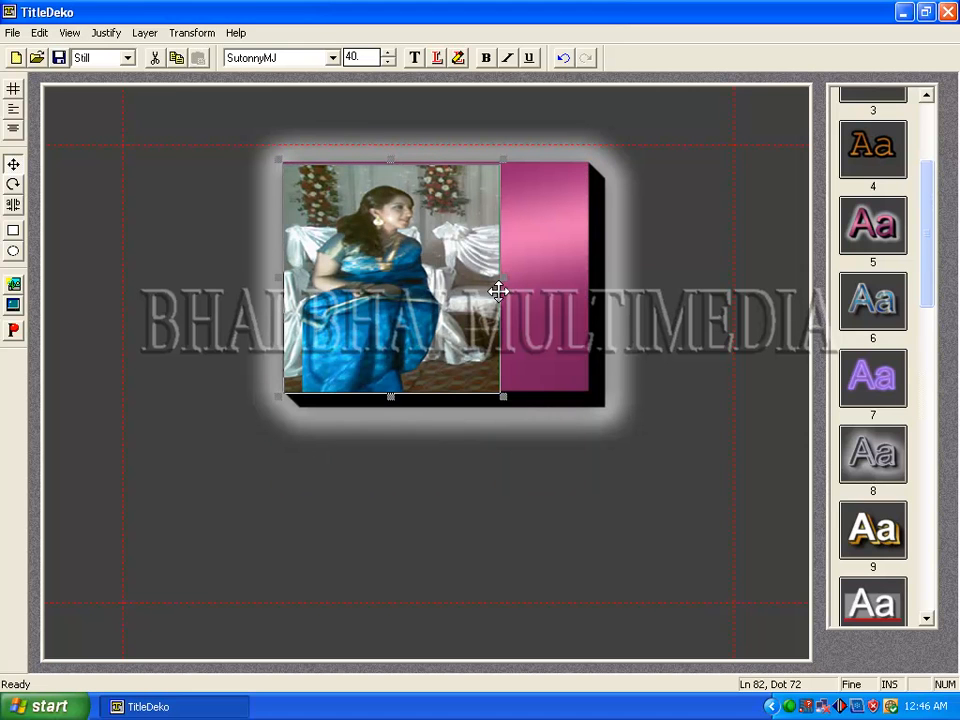
drag(439, 255, 456, 257)
click(578, 283)
drag(593, 274, 501, 274)
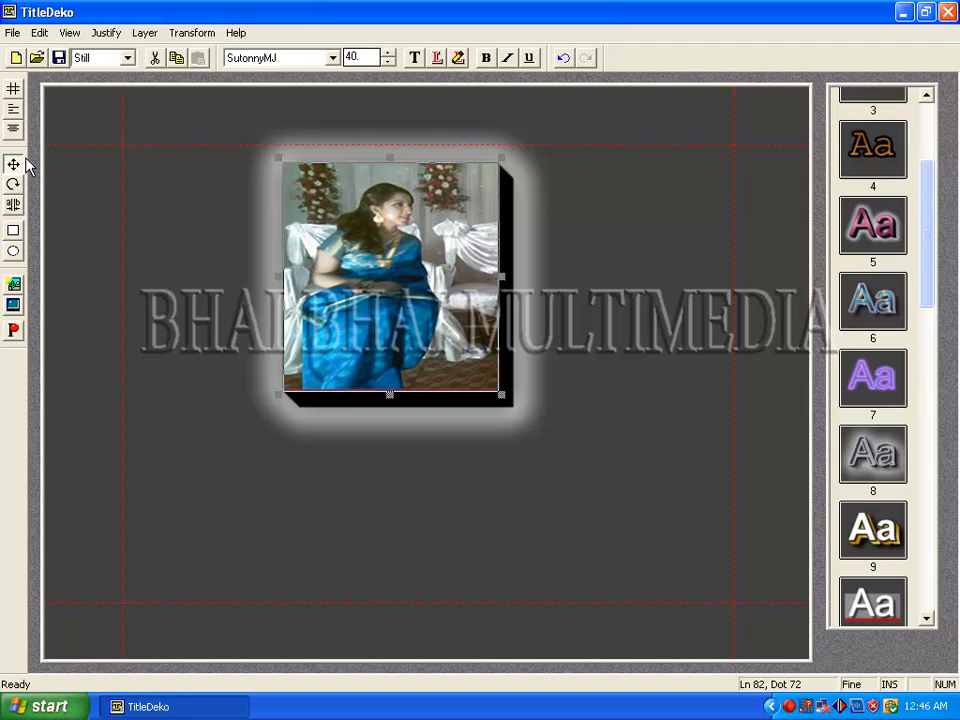
Add the Bengali caption "কনের বোন" below the picture, removing the mistyped characters.
click(268, 492)
text(লকপনেনার)
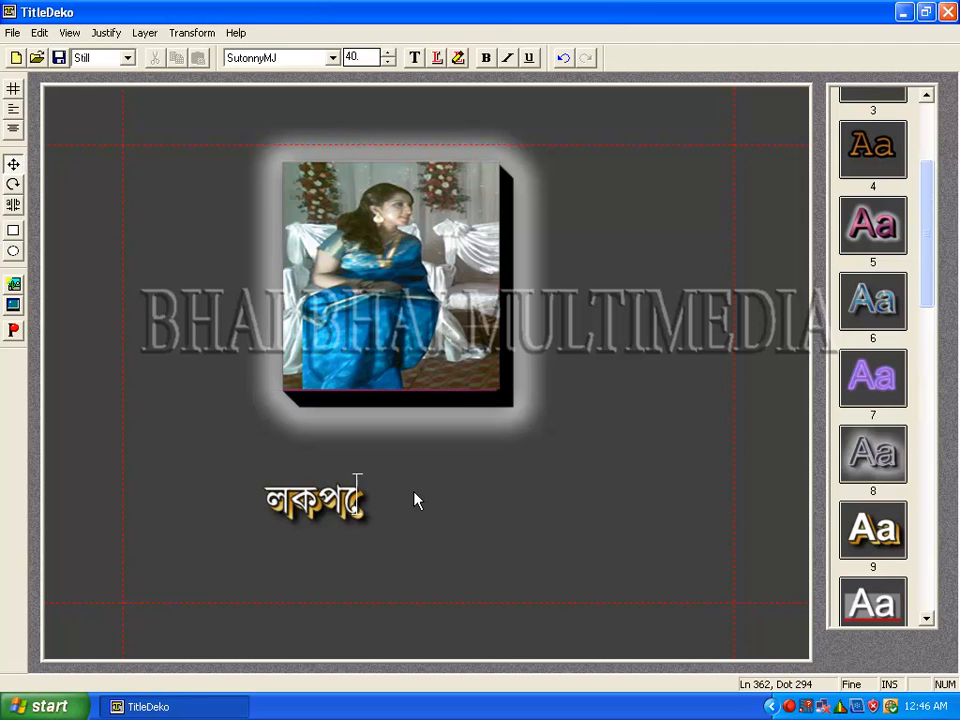
text( প যেবভানন)
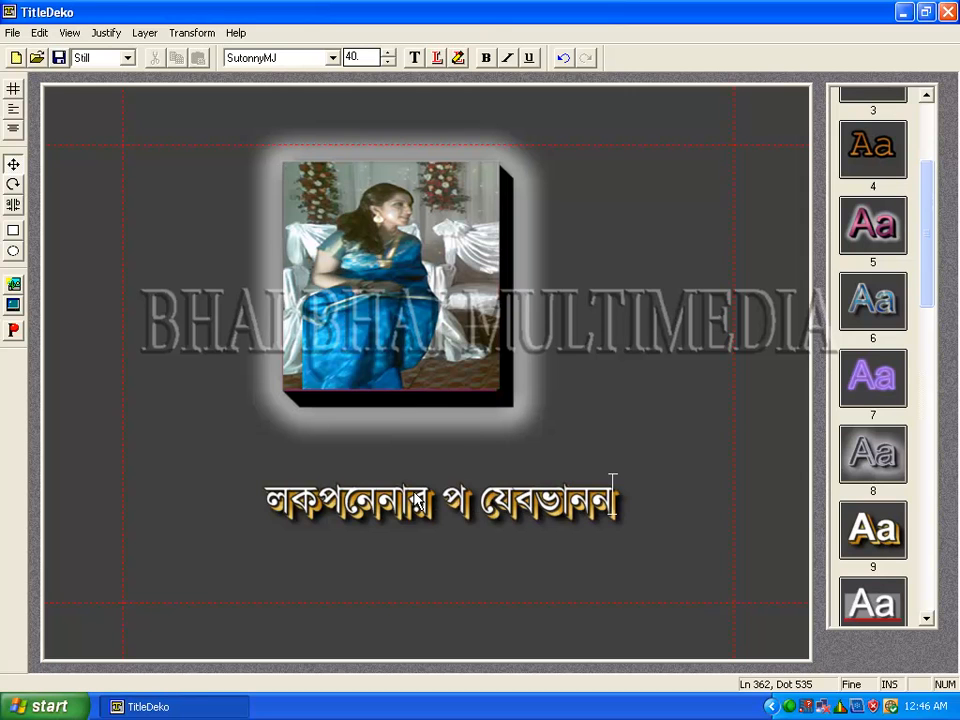
key(ctrl+z)
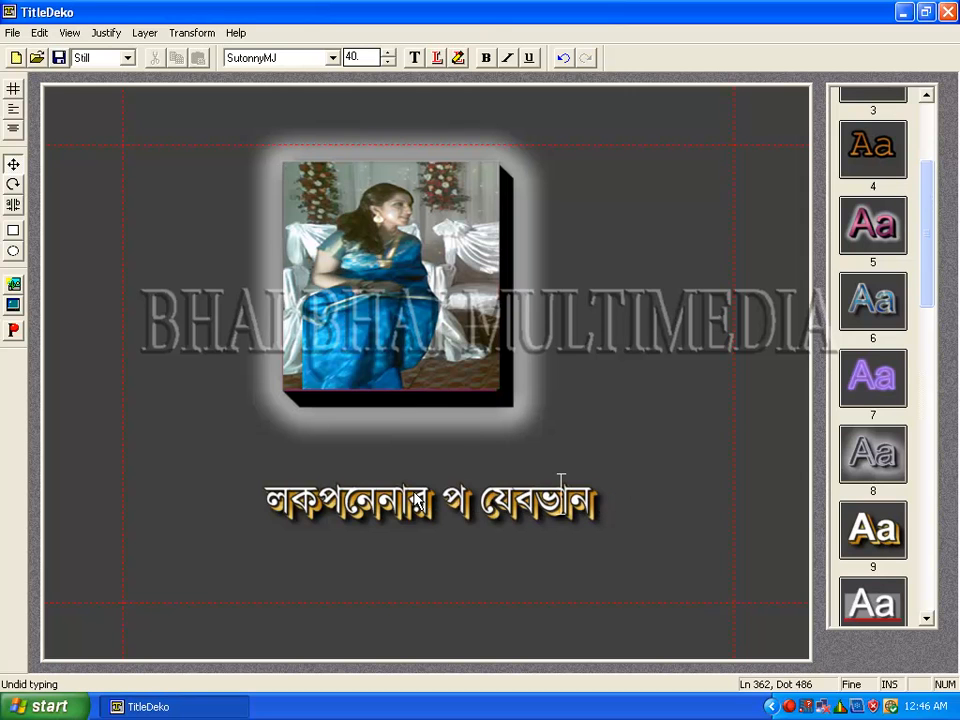
key(BackSpace)
key(Left)
key(BackSpace)
key(Left)
key(BackSpace)
key(BackSpace)
key(BackSpace)
key(Left)
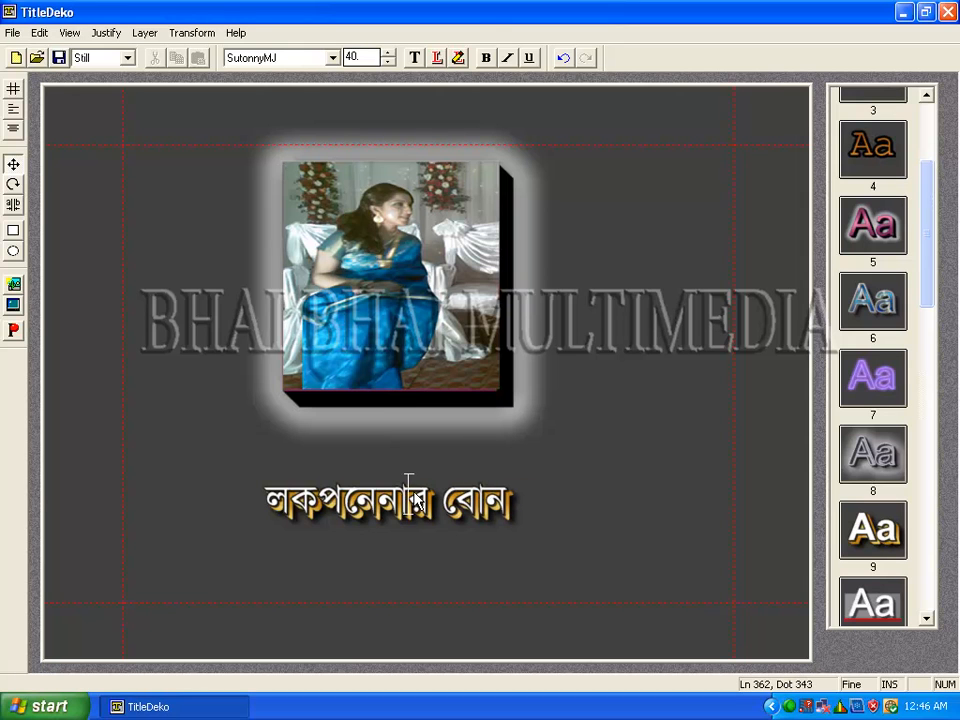
key(BackSpace)
key(BackSpace)
key(Left)
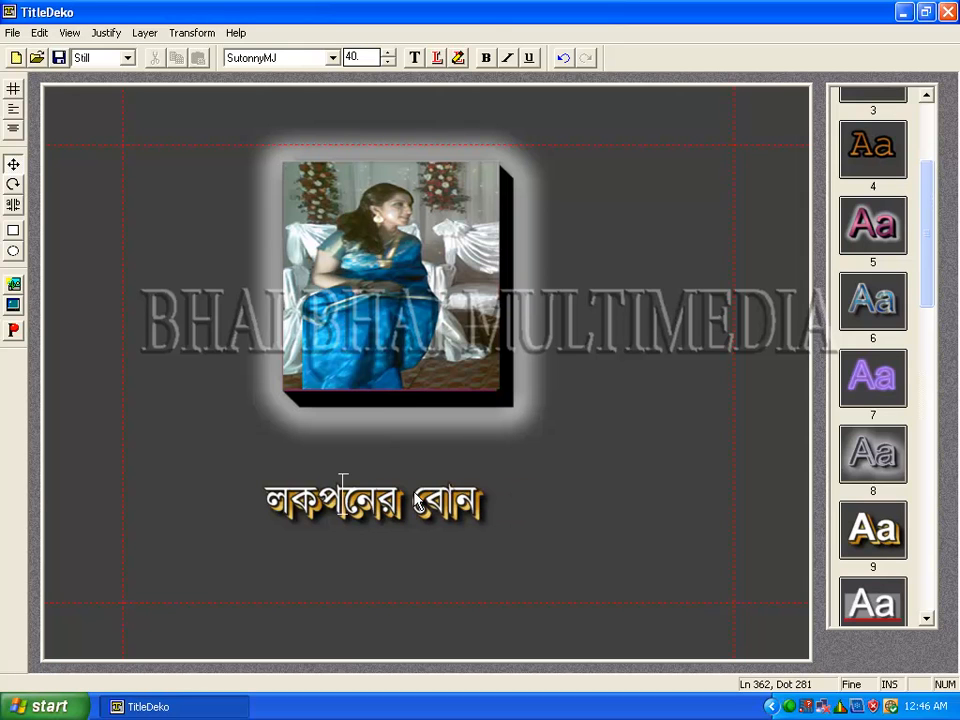
key(BackSpace)
key(Left)
key(BackSpace)
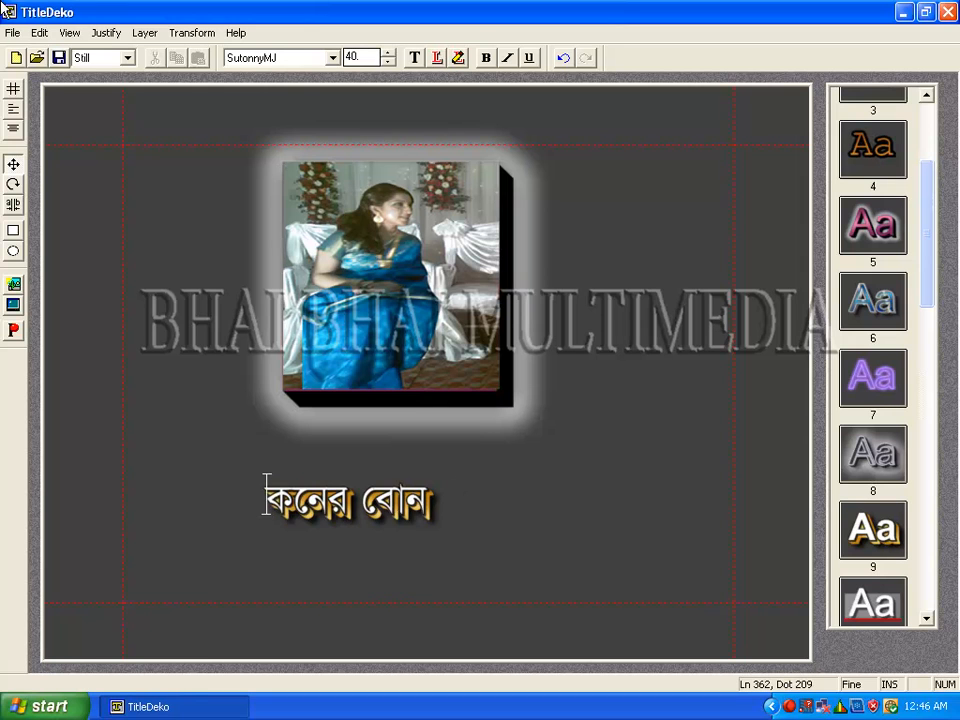
Move the "কনের বোন" caption directly beneath the picture and apply look 03-8 to it.
drag(268, 500, 414, 448)
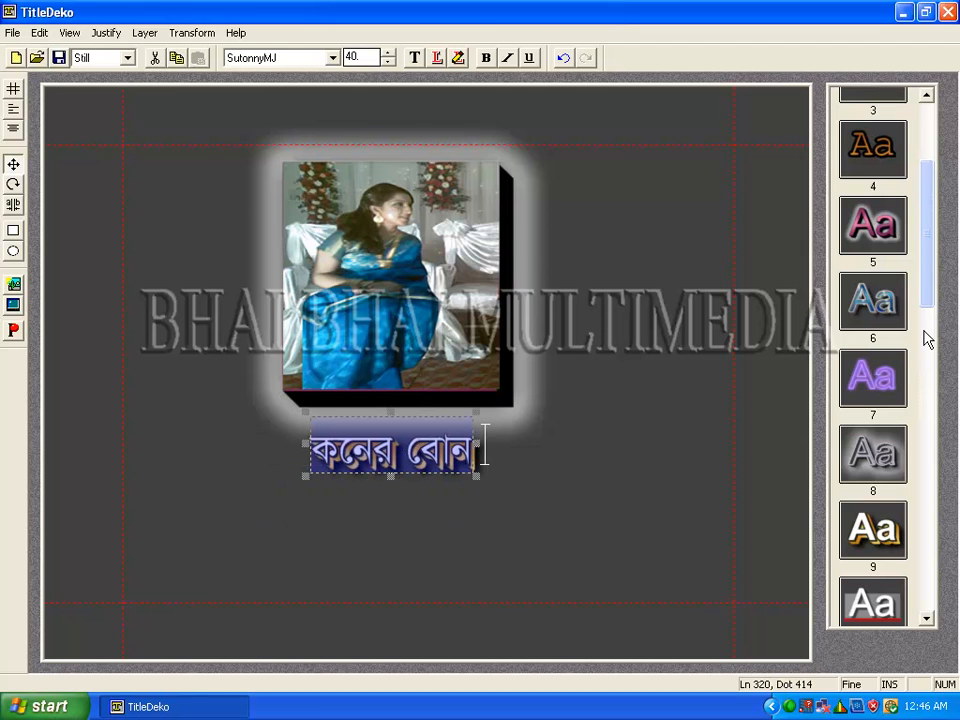
click(455, 59)
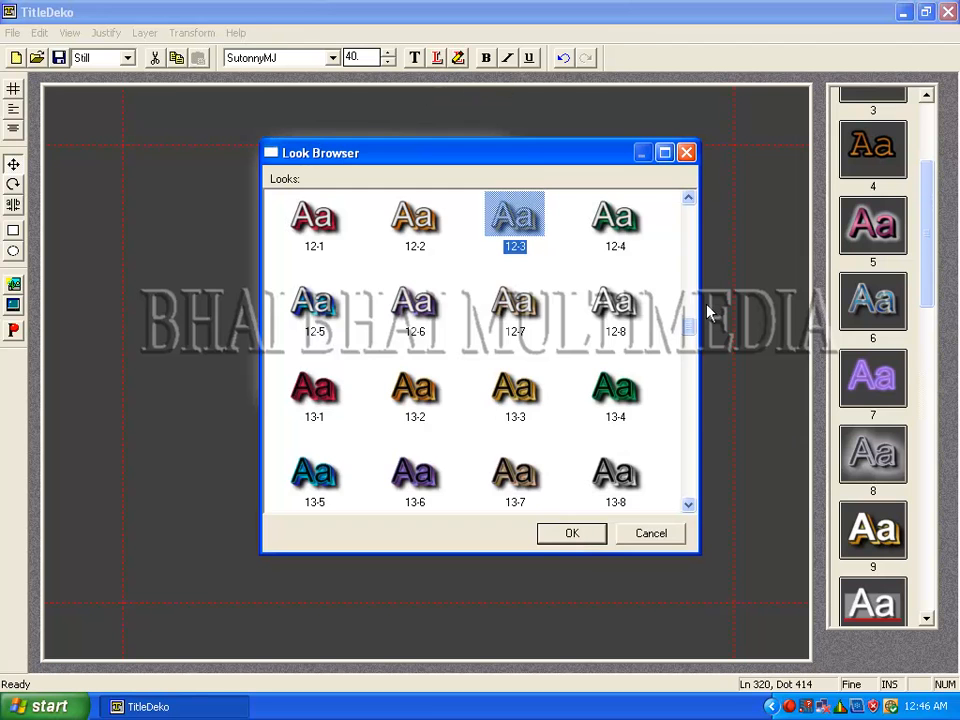
drag(686, 332, 662, 243)
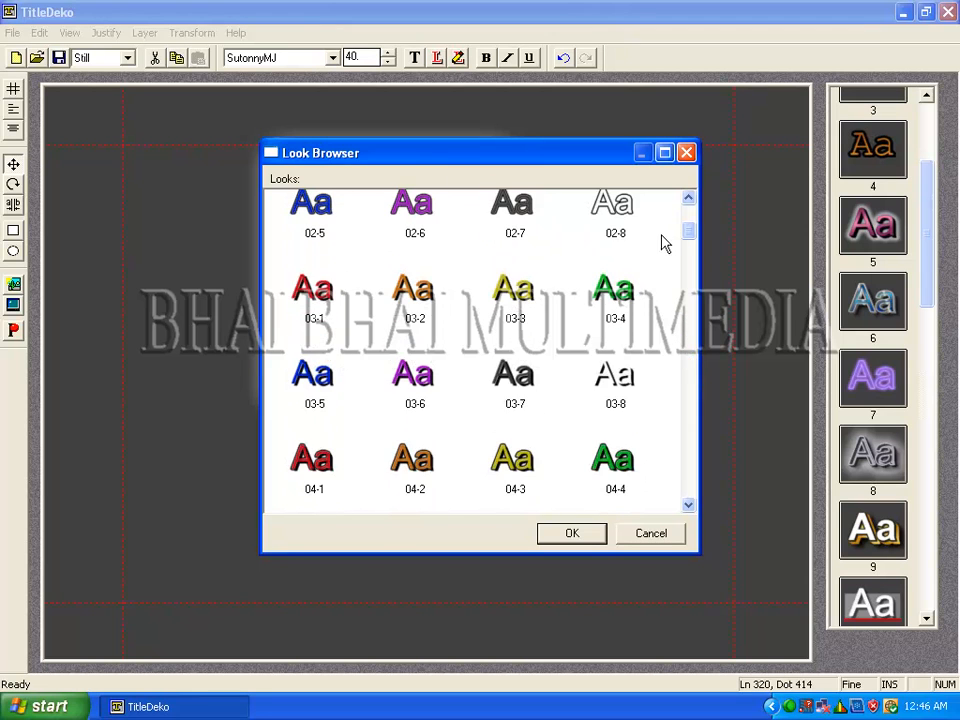
click(632, 385)
click(572, 533)
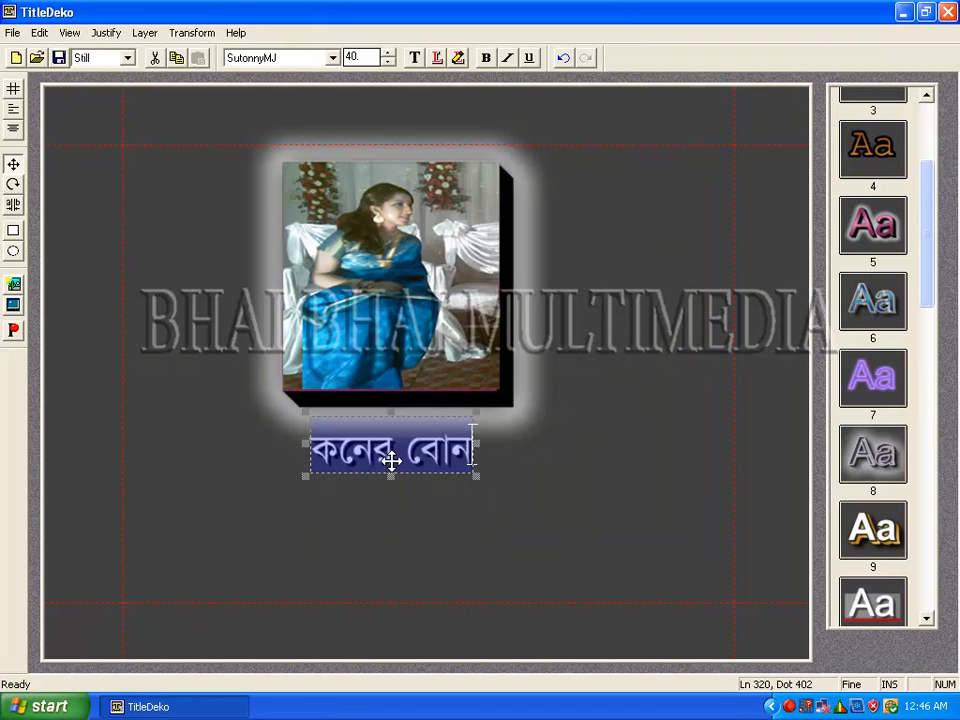
click(526, 486)
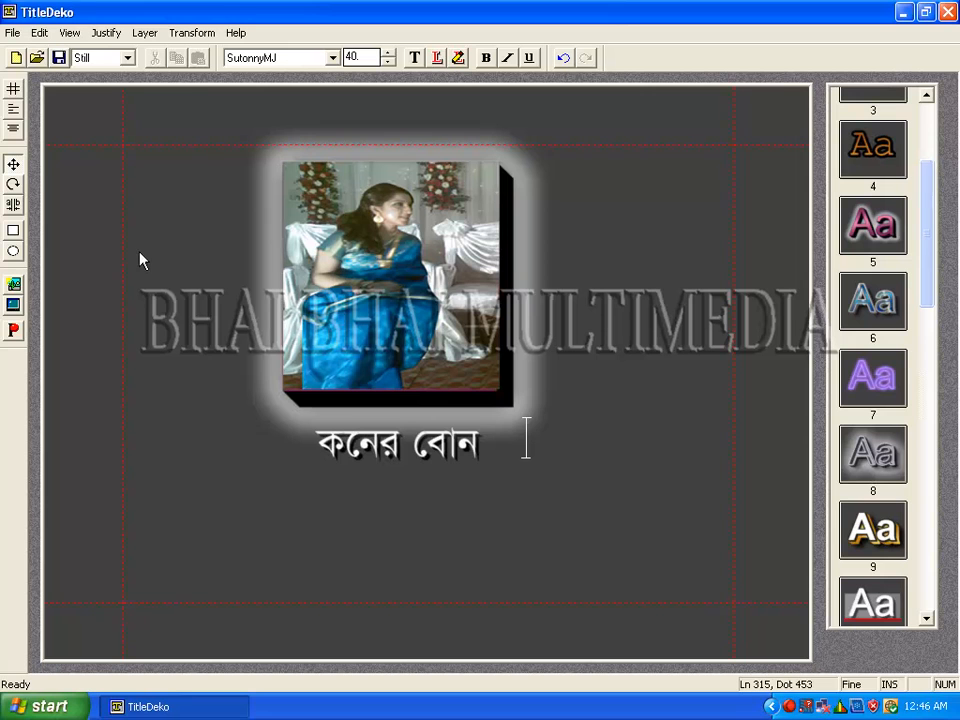
Save the title as a Targa file named Sister in the Work folder on drive D.
click(12, 32)
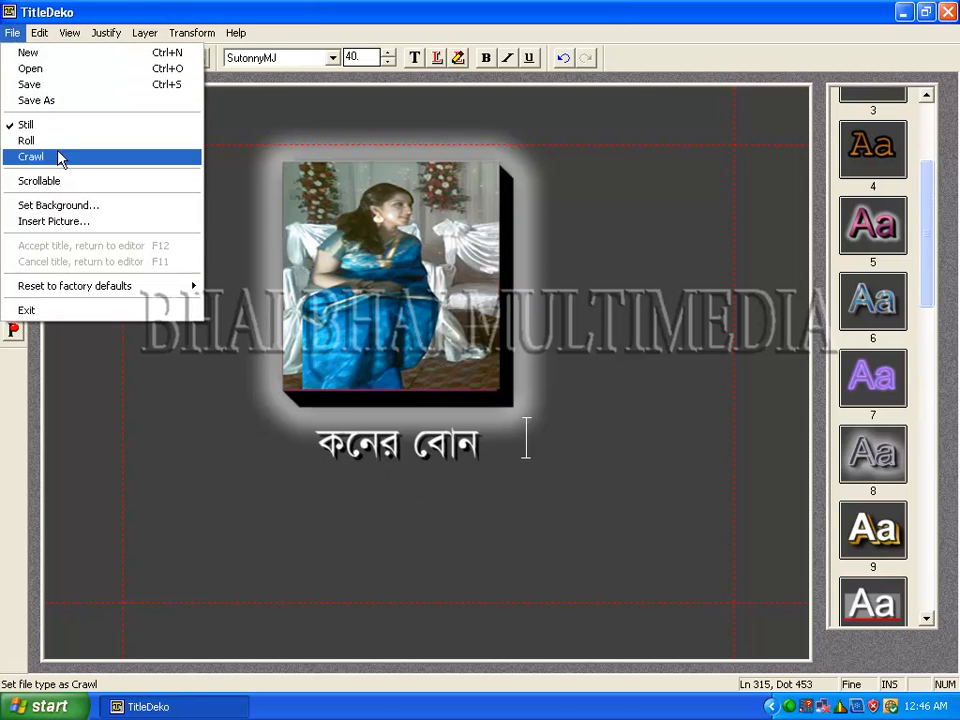
click(36, 101)
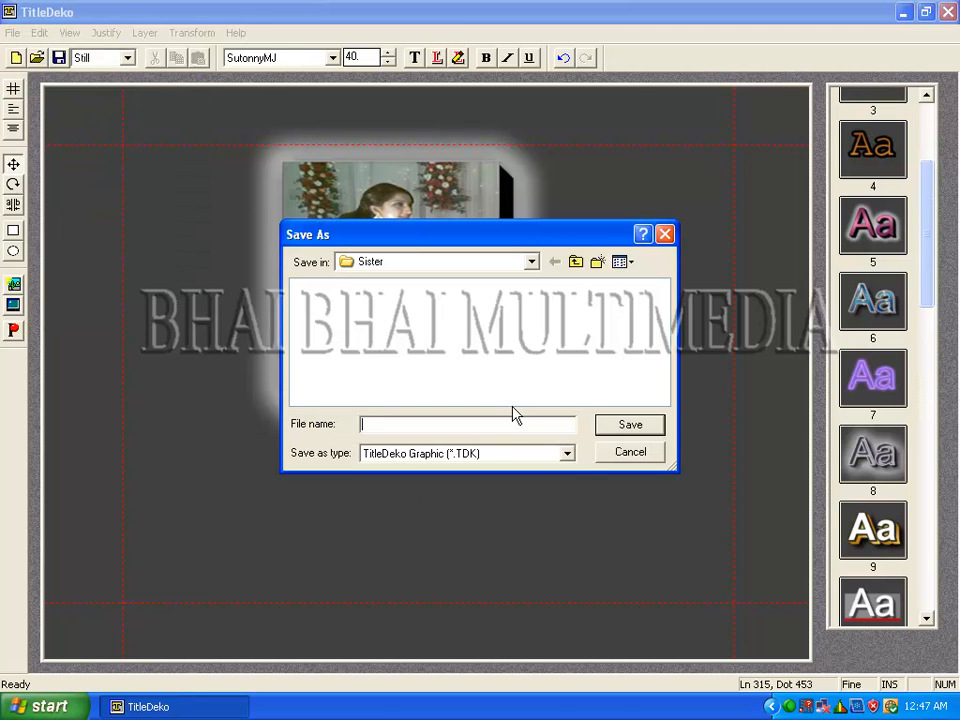
click(501, 455)
click(452, 482)
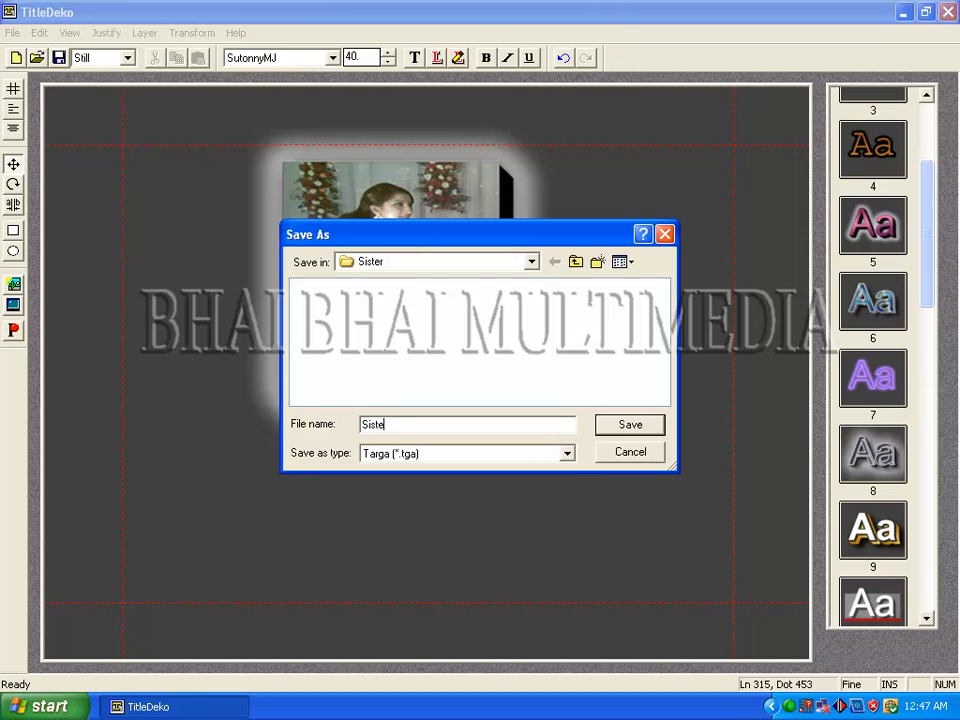
click(529, 261)
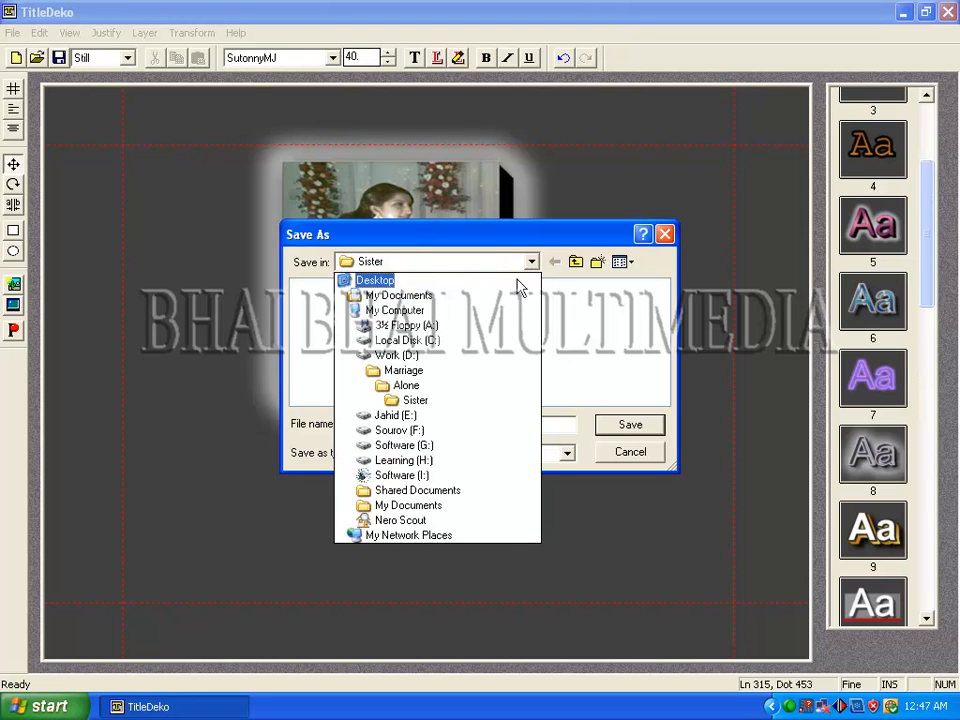
click(397, 355)
drag(414, 396, 640, 399)
double_click(460, 303)
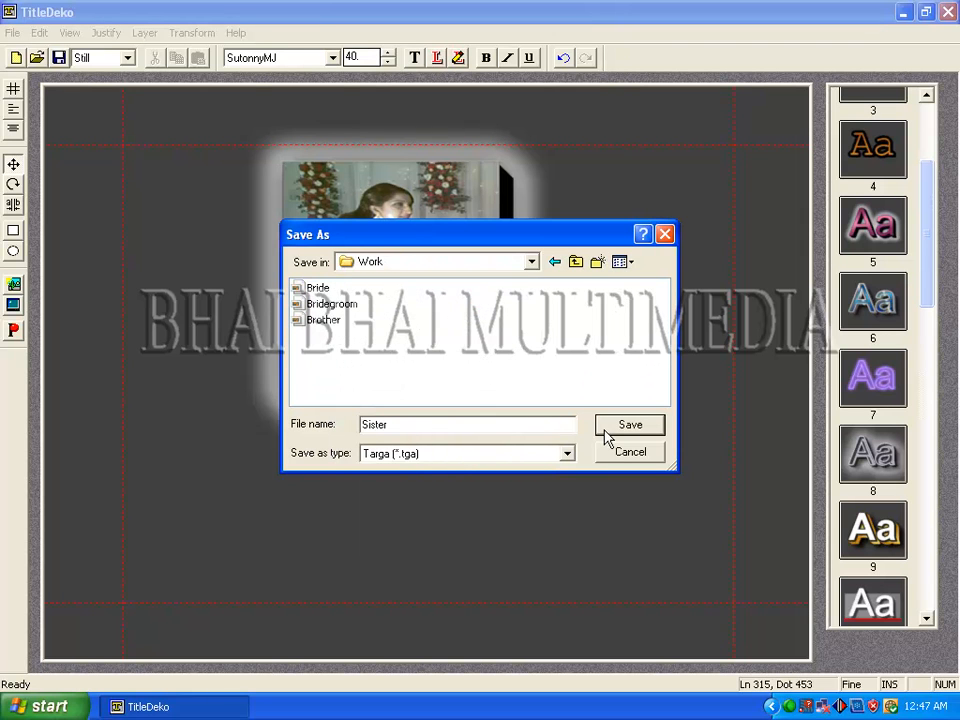
click(630, 424)
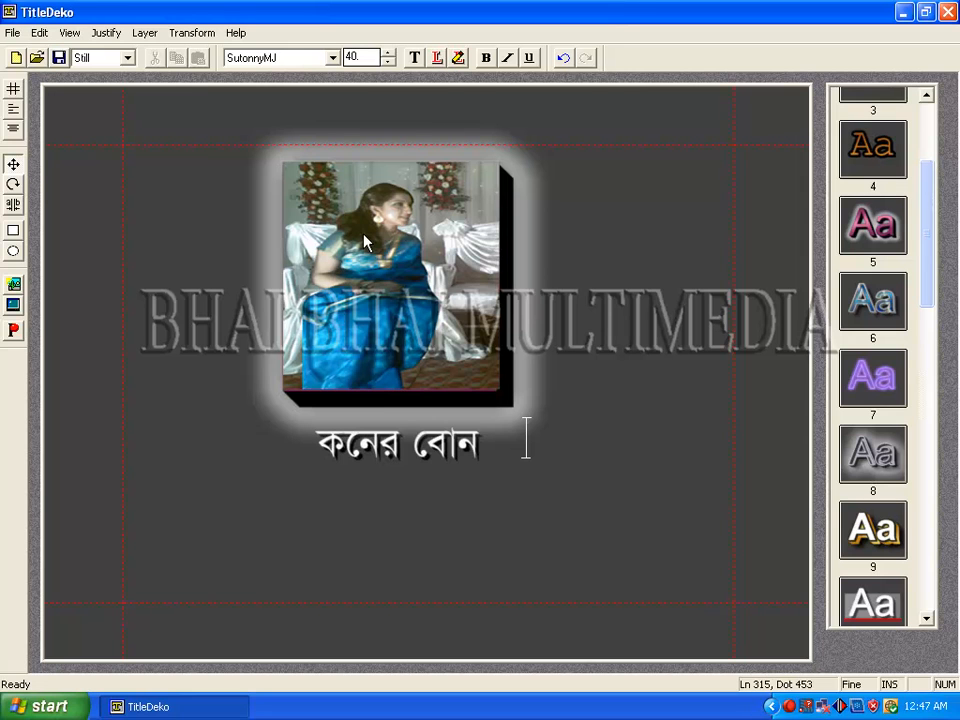
Exit the titling program and return to the desktop.
click(12, 32)
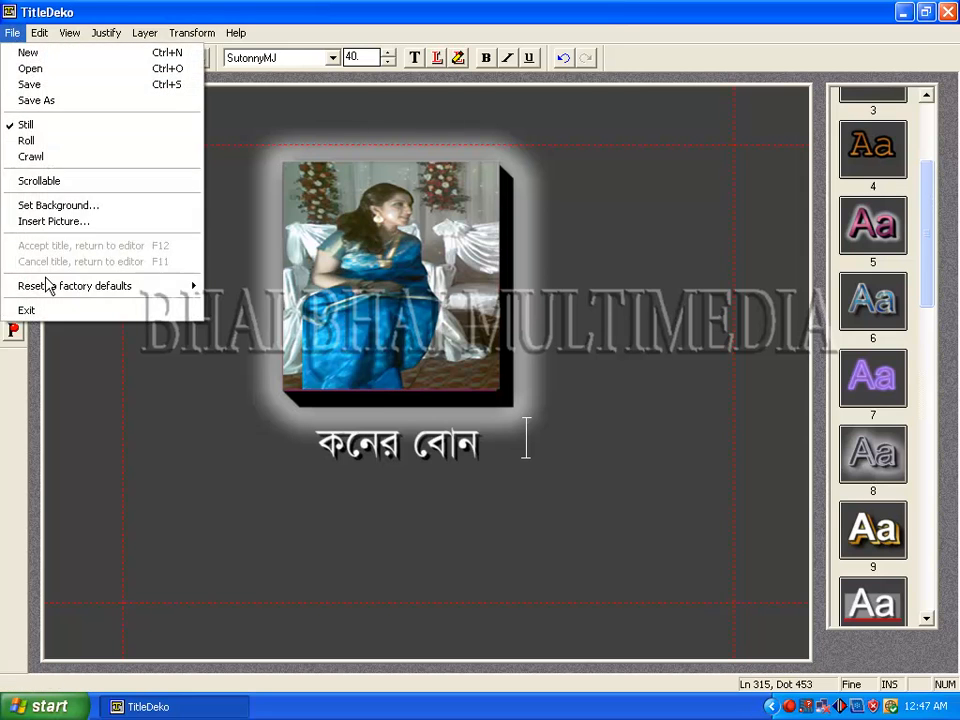
click(40, 310)
click(478, 380)
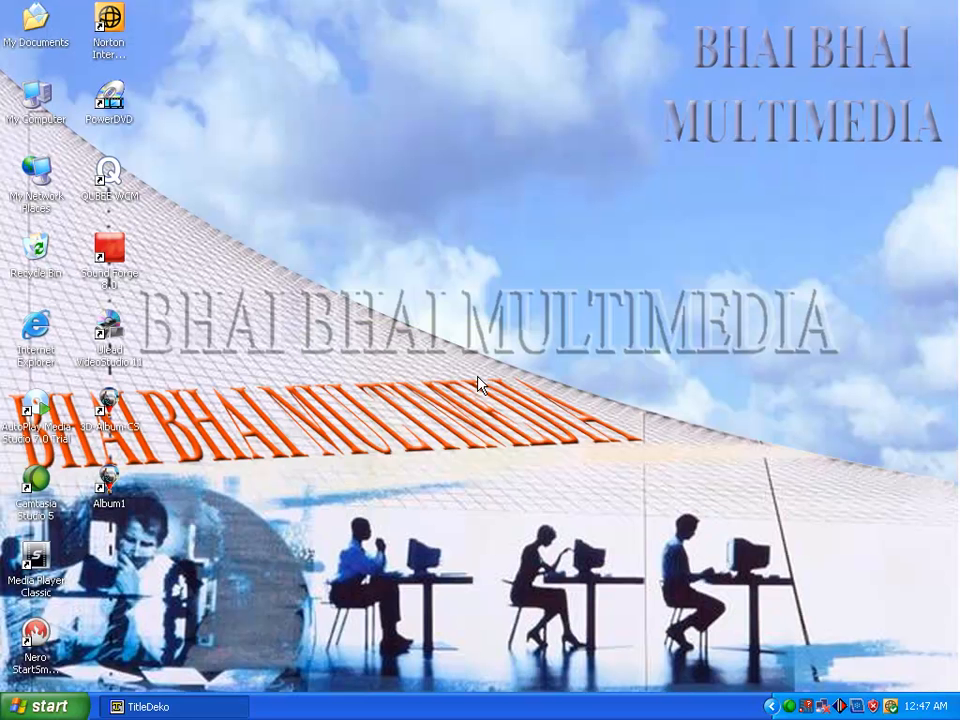